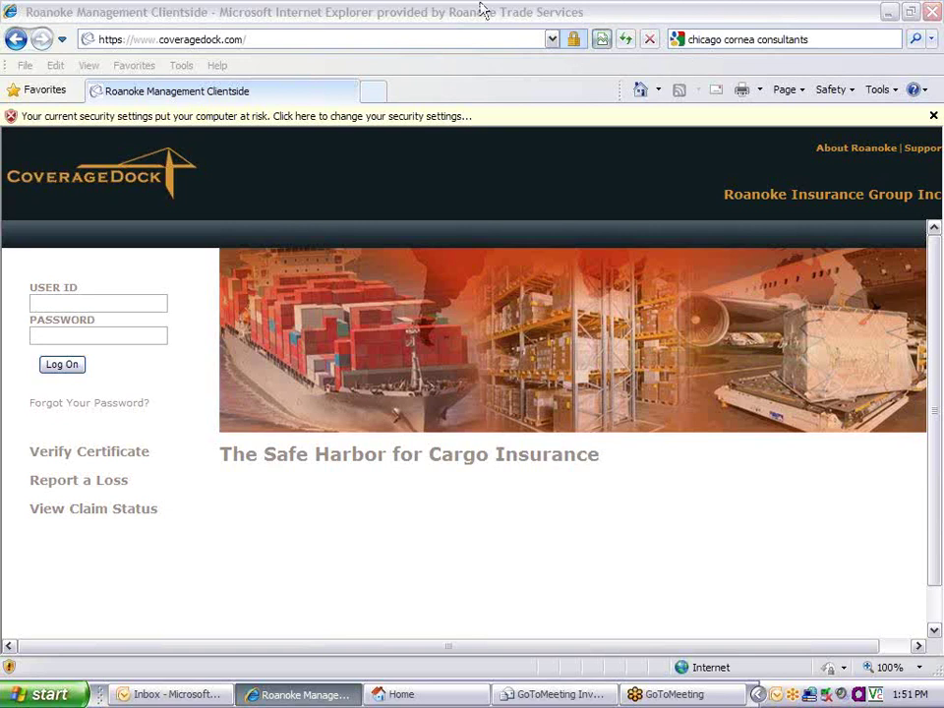
Log on to CoverageDock by entering the account's user ID and password.
click(72, 304)
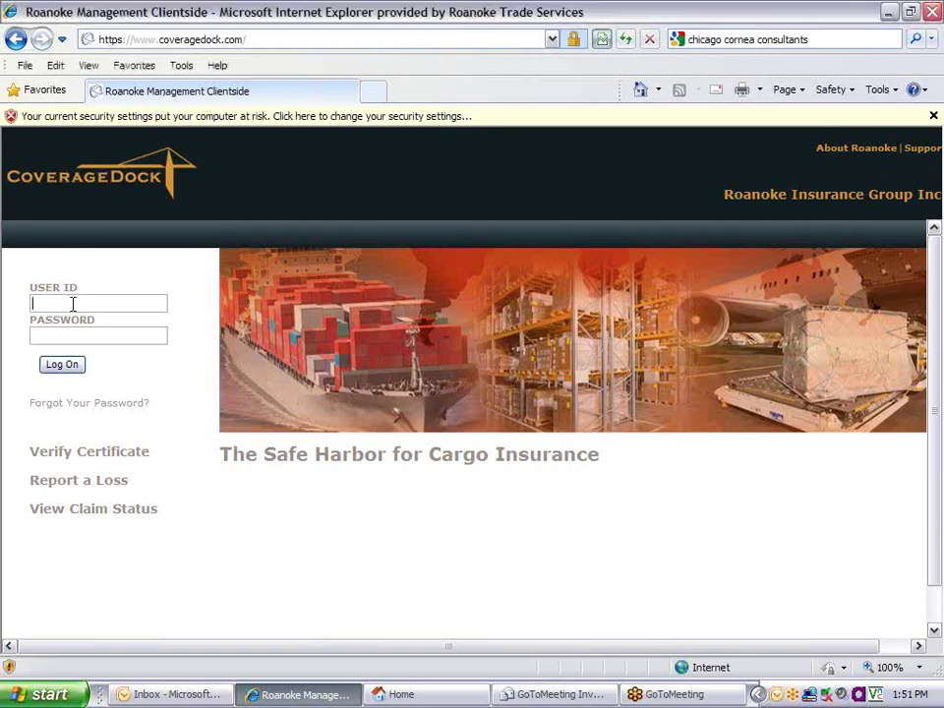
text(kitt)
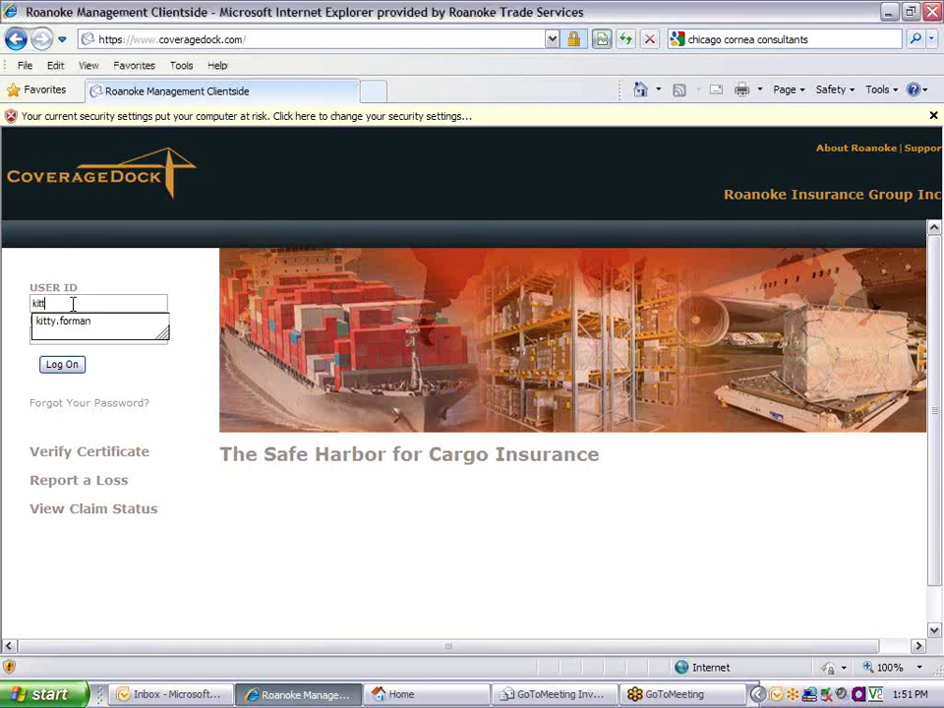
key(Down)
key(Return)
key(Tab)
text(x)
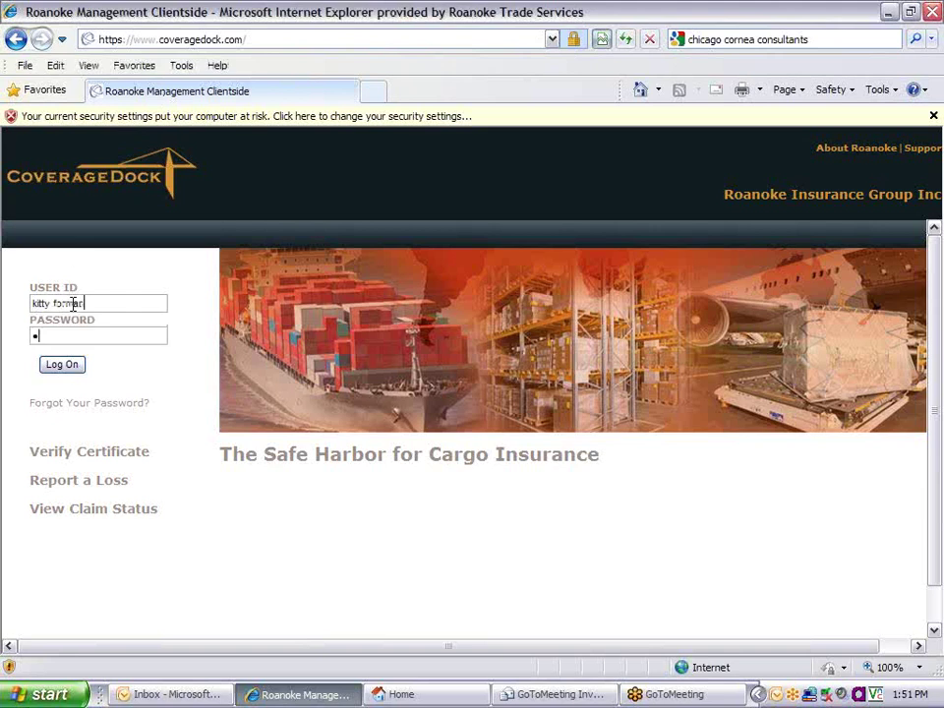
text(xxxxxx)
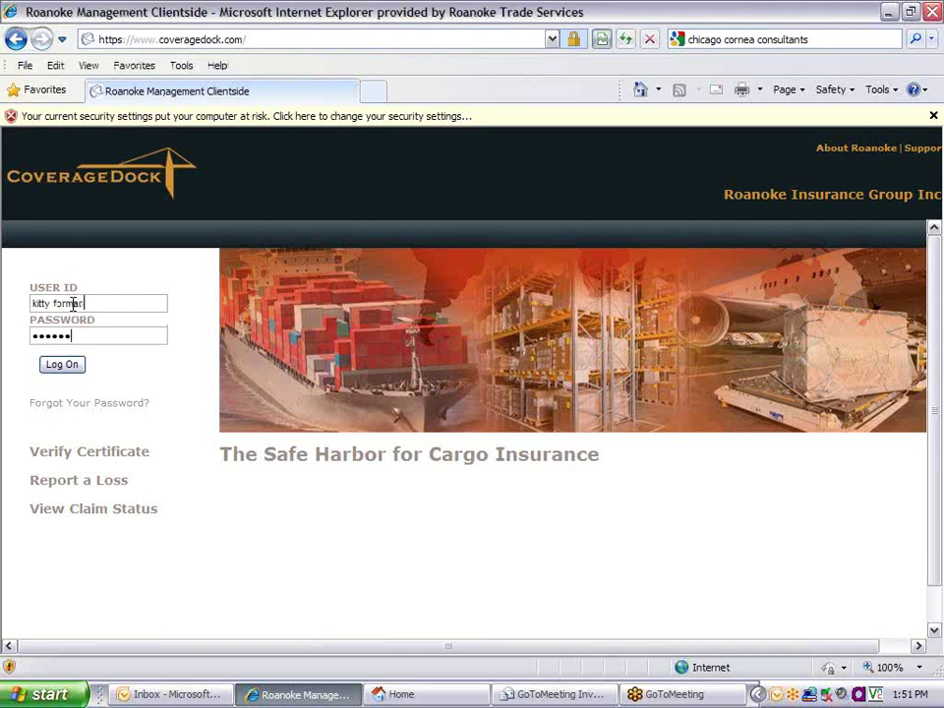
click(62, 366)
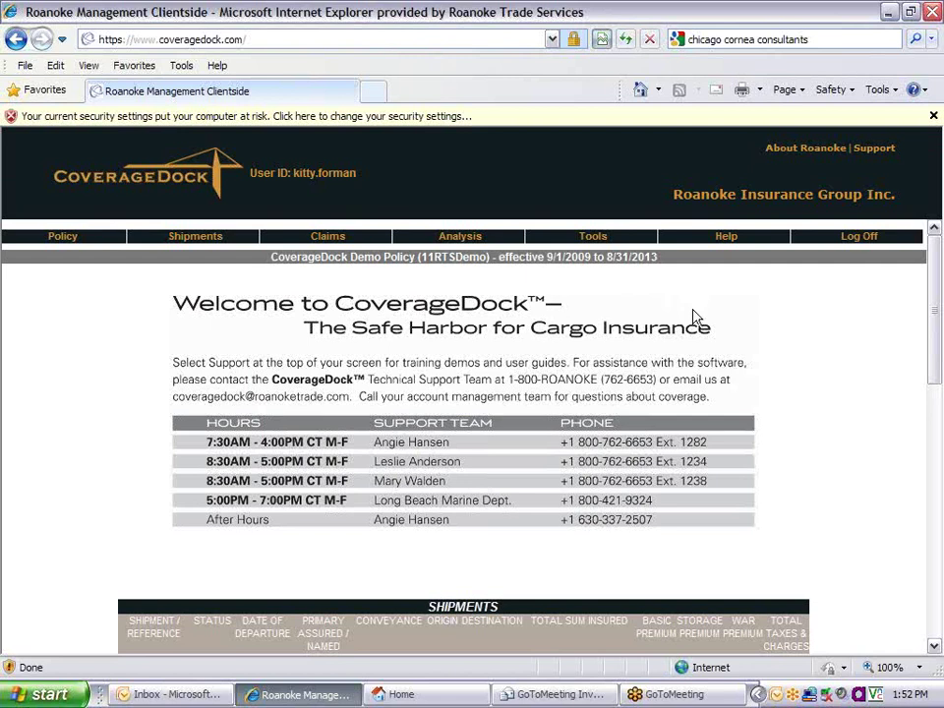
Review the home page's shipment and referral lists, and open the Certificates form for a shipment.
scroll(697, 327, down, 3)
scroll(803, 373, down, 1)
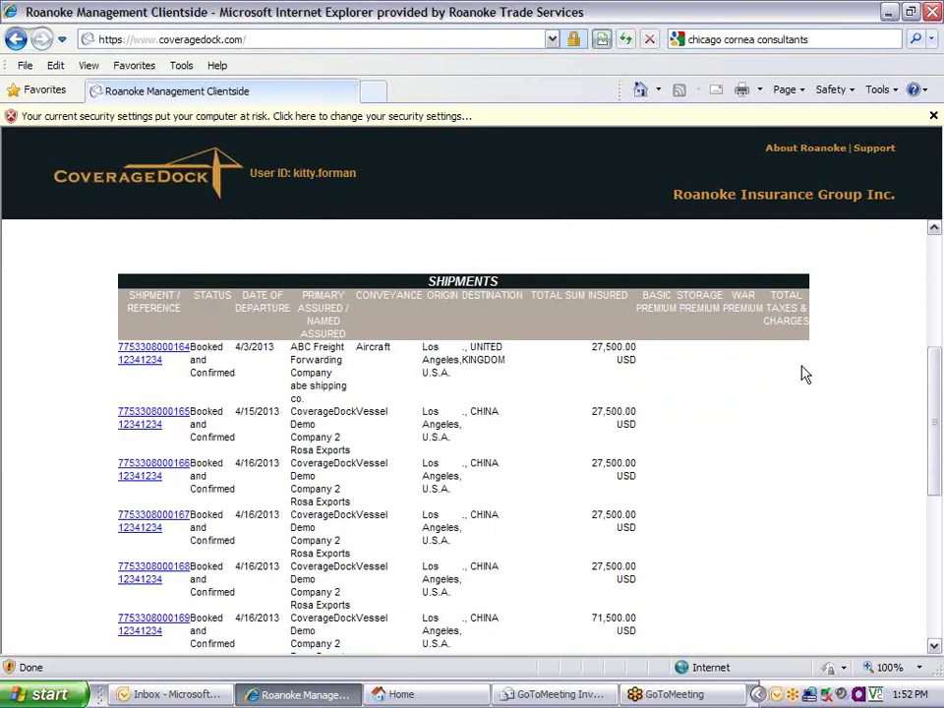
scroll(803, 373, down, 5)
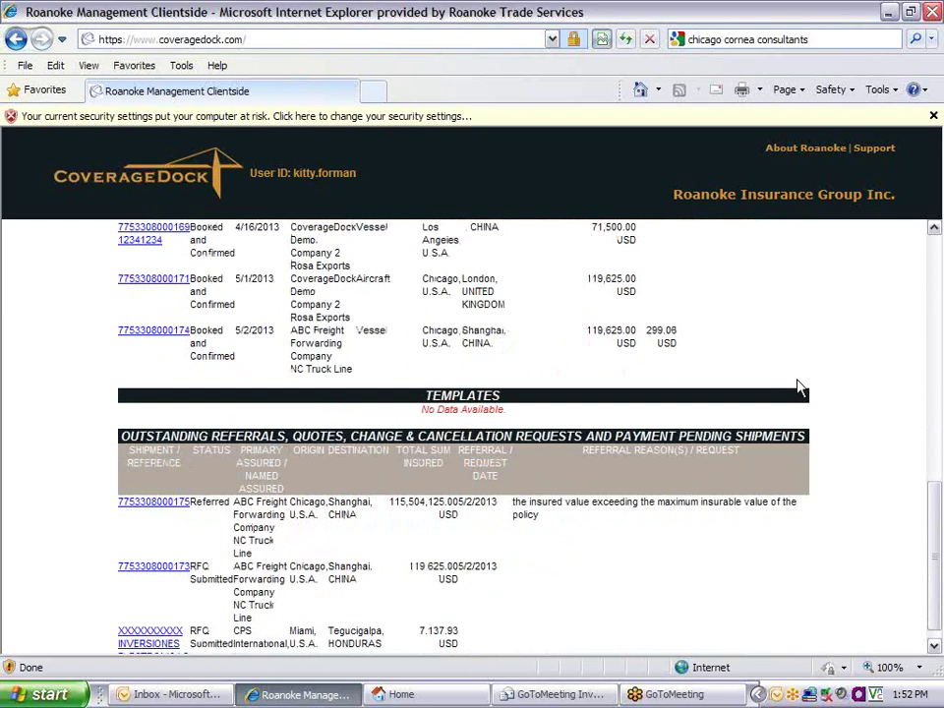
scroll(196, 246, up, 6)
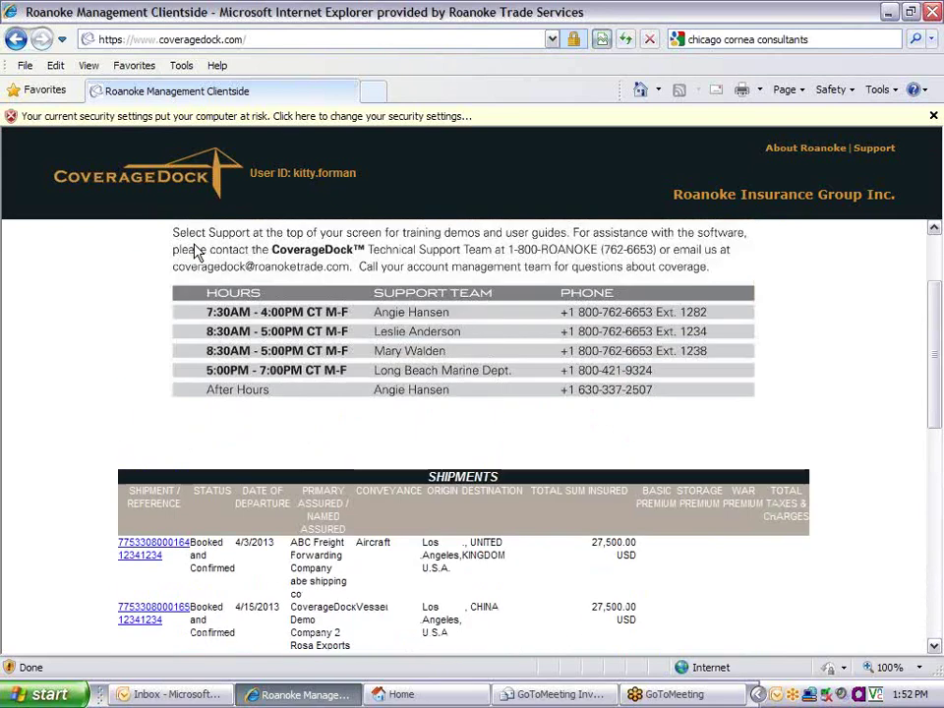
scroll(196, 252, up, 2)
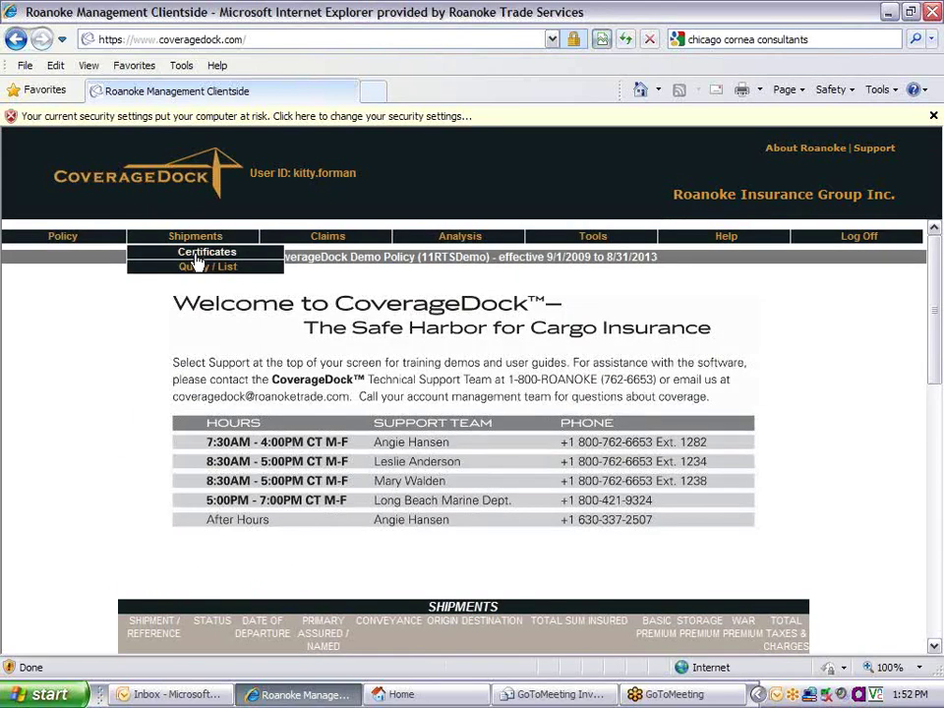
click(196, 256)
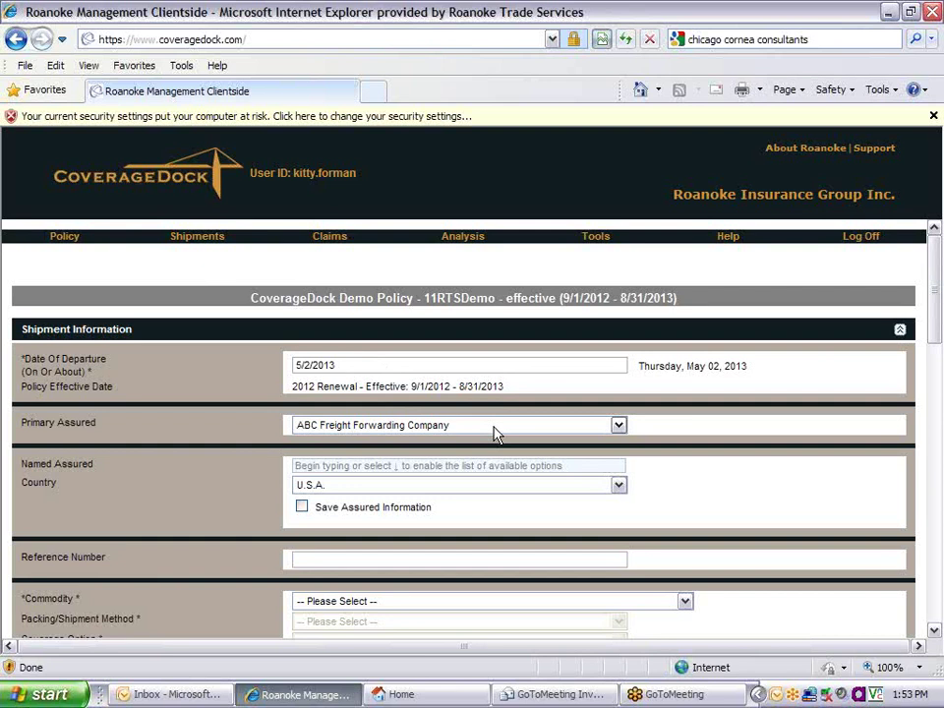
Set the primary assured to ABC Freight Forwarding Company and the named assured to NC Truck Line, with Save Assured Information enabled.
click(621, 431)
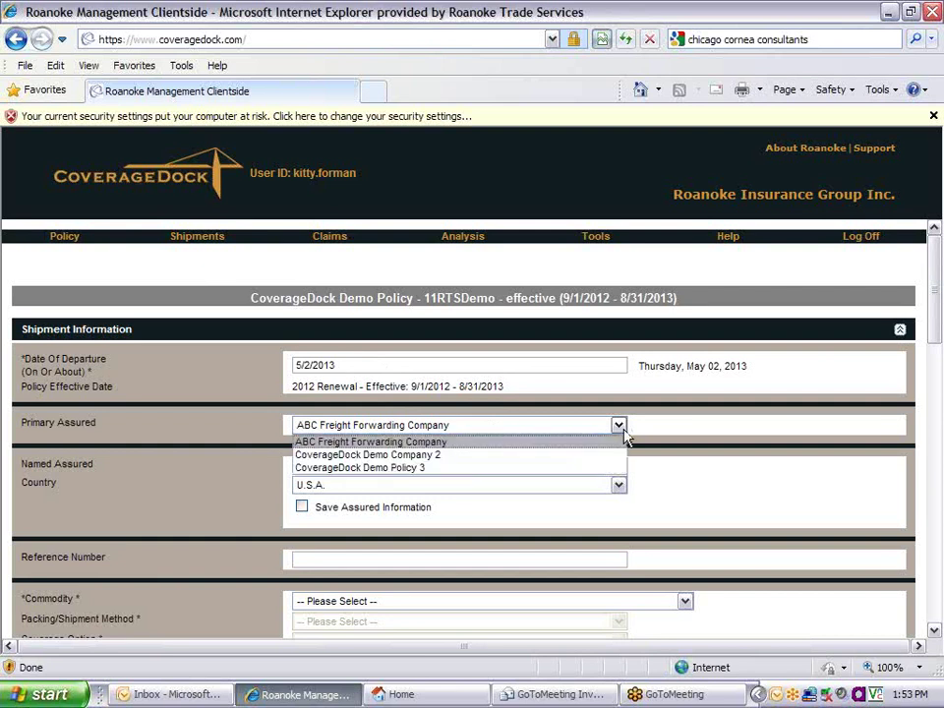
click(478, 442)
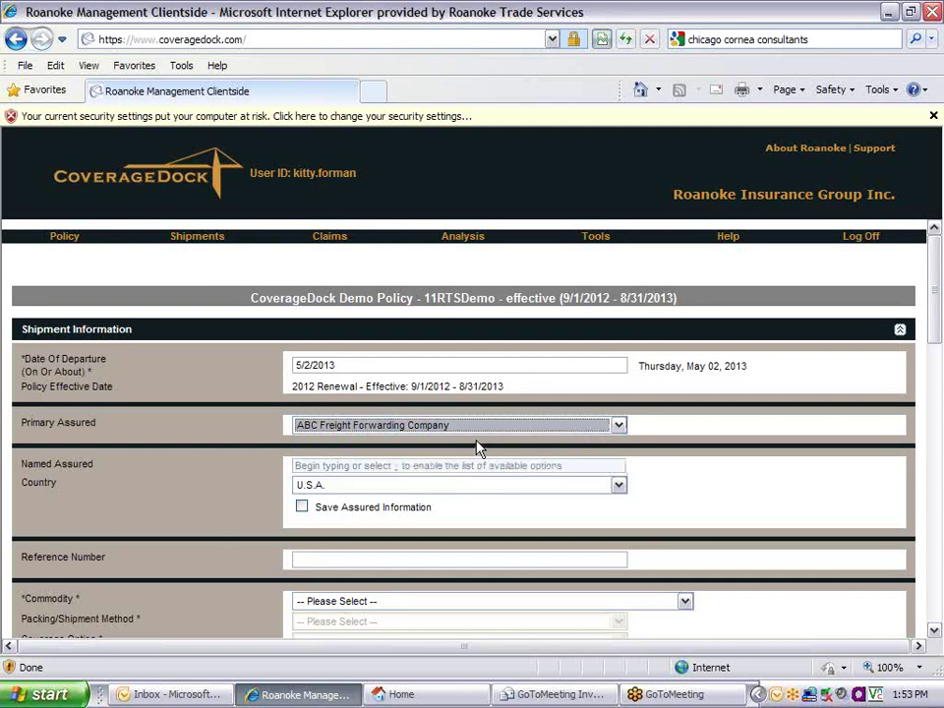
click(331, 467)
key(Down)
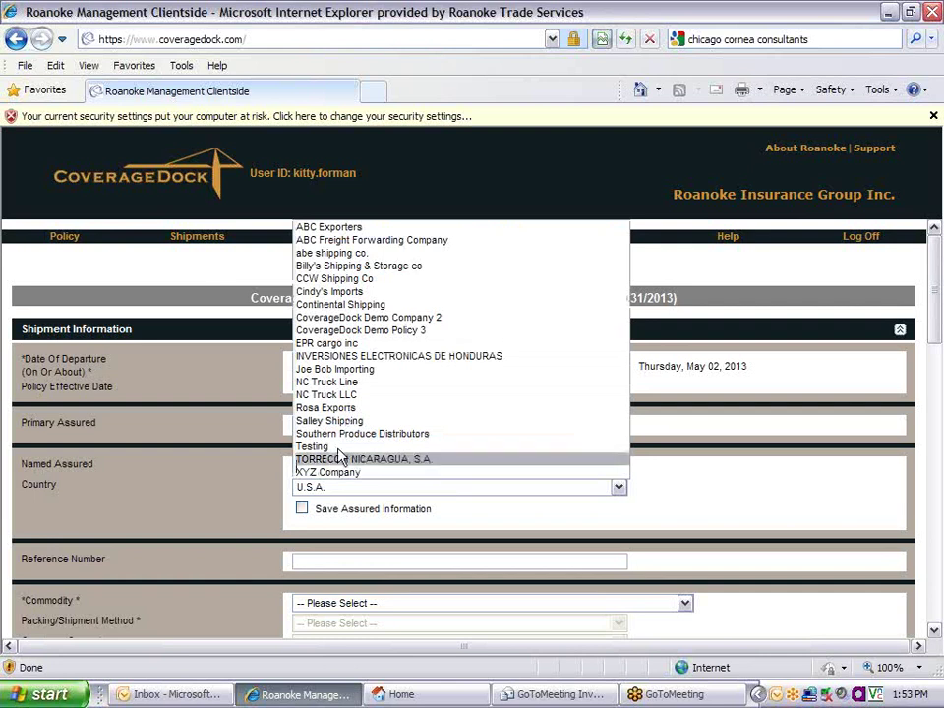
click(355, 383)
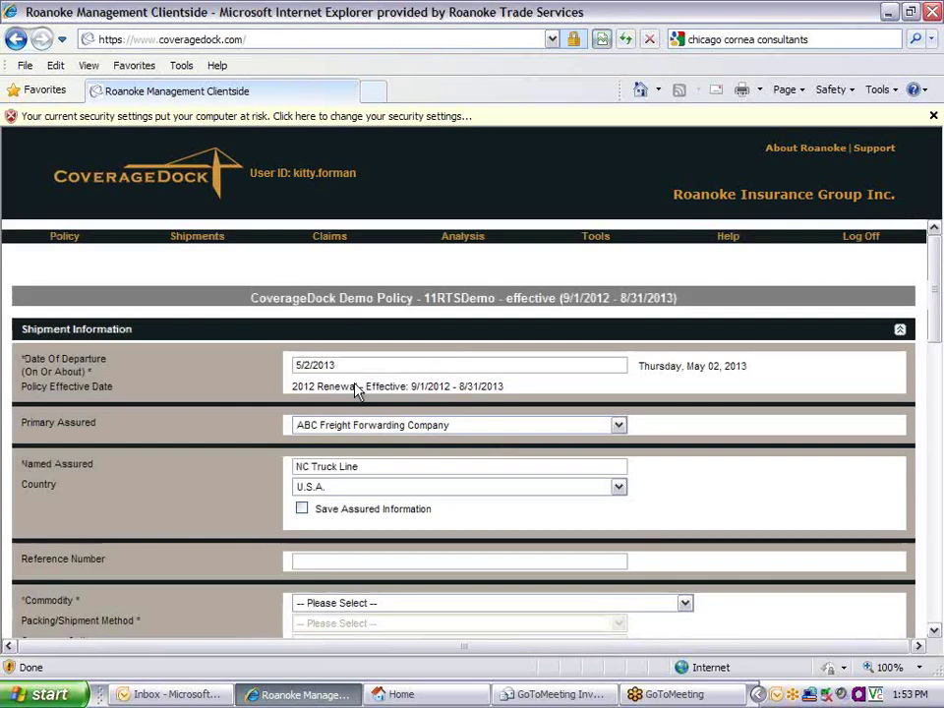
click(302, 510)
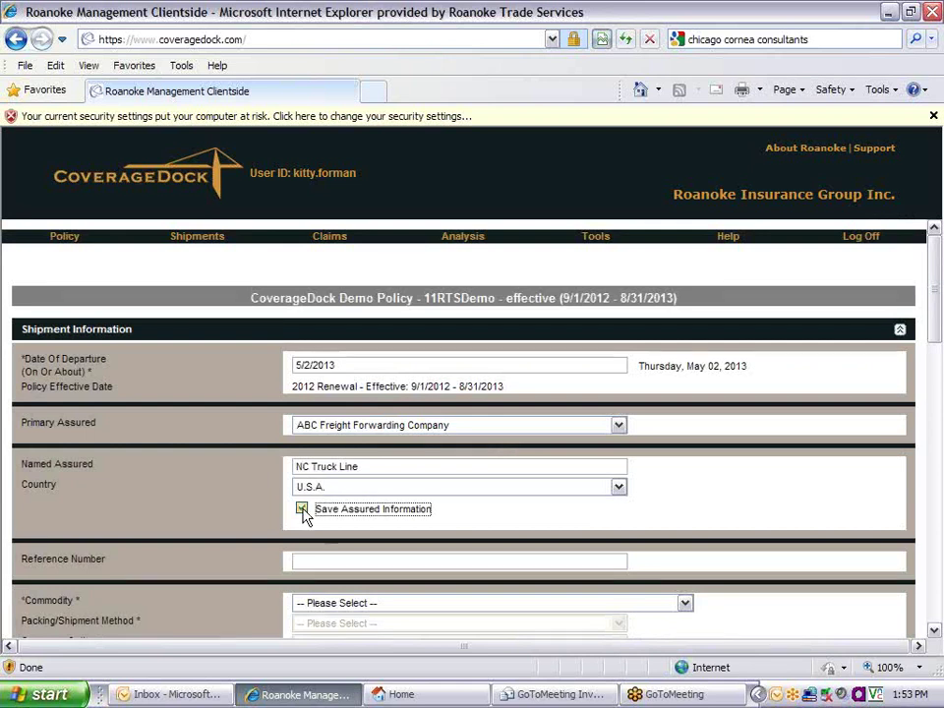
Enter 1235t as the shipment's reference number.
scroll(301, 464, down, 2)
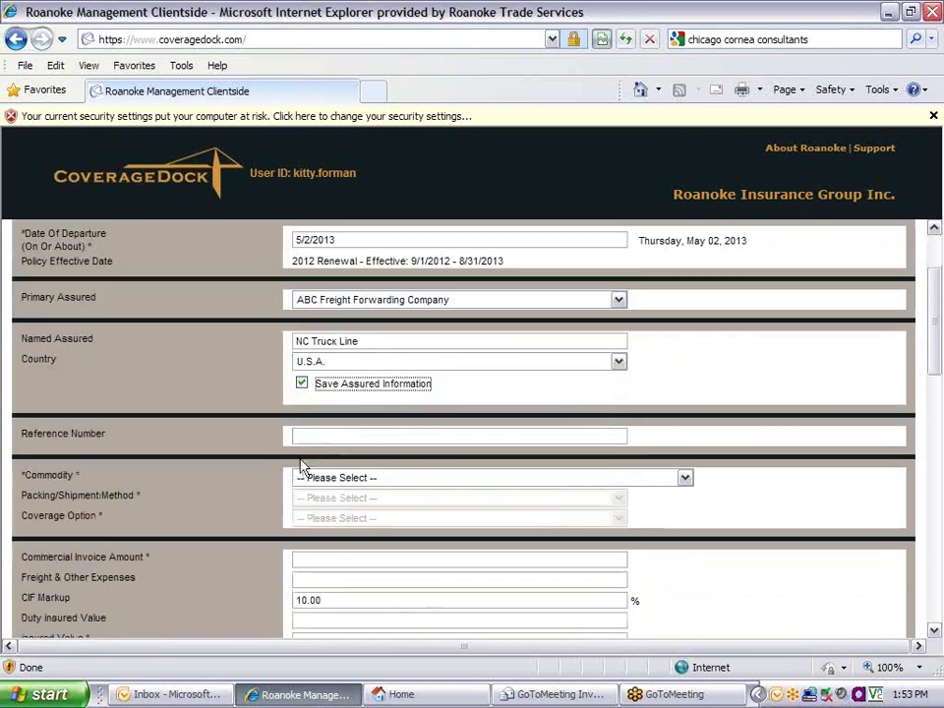
click(304, 436)
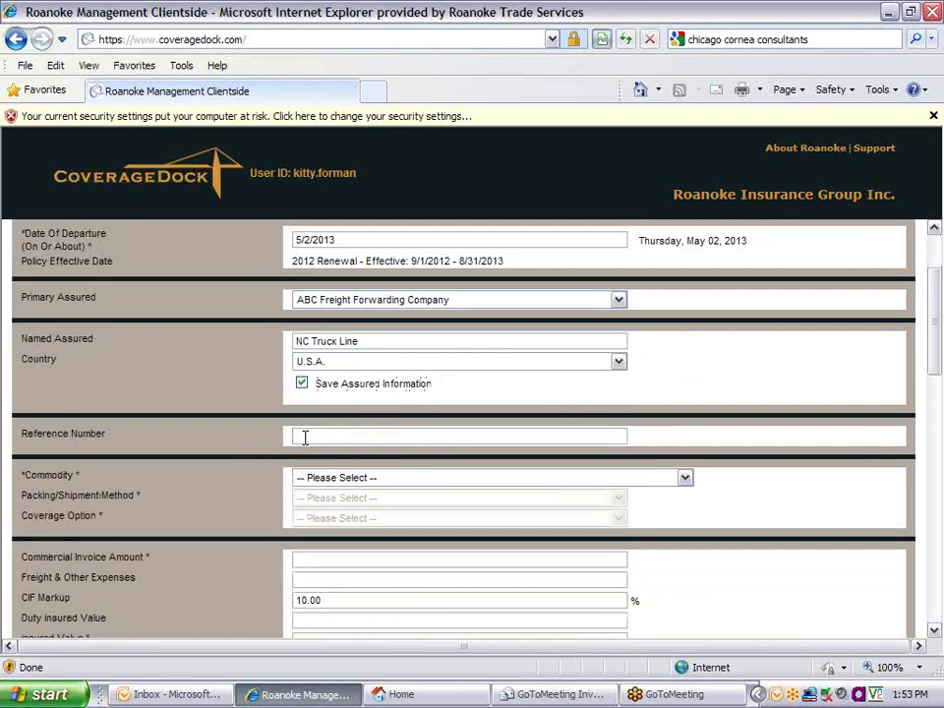
text(12356)
Set the commodity to "Ceramic, marble, granite tiles (but excluding blocks and slabs)" and the coverage option to All Risk.
click(360, 480)
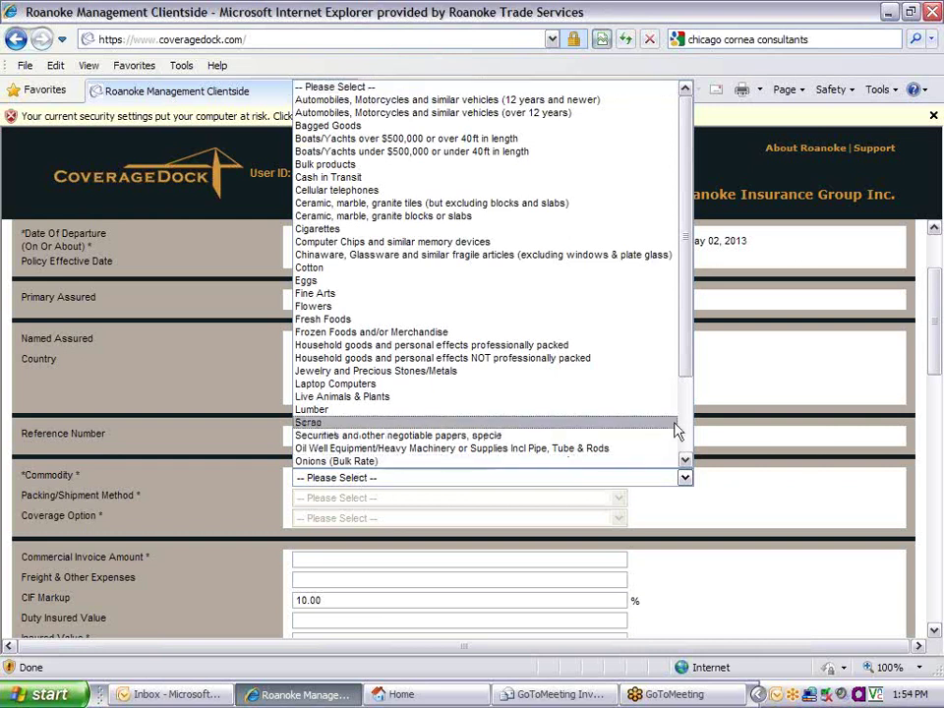
drag(686, 384, 690, 460)
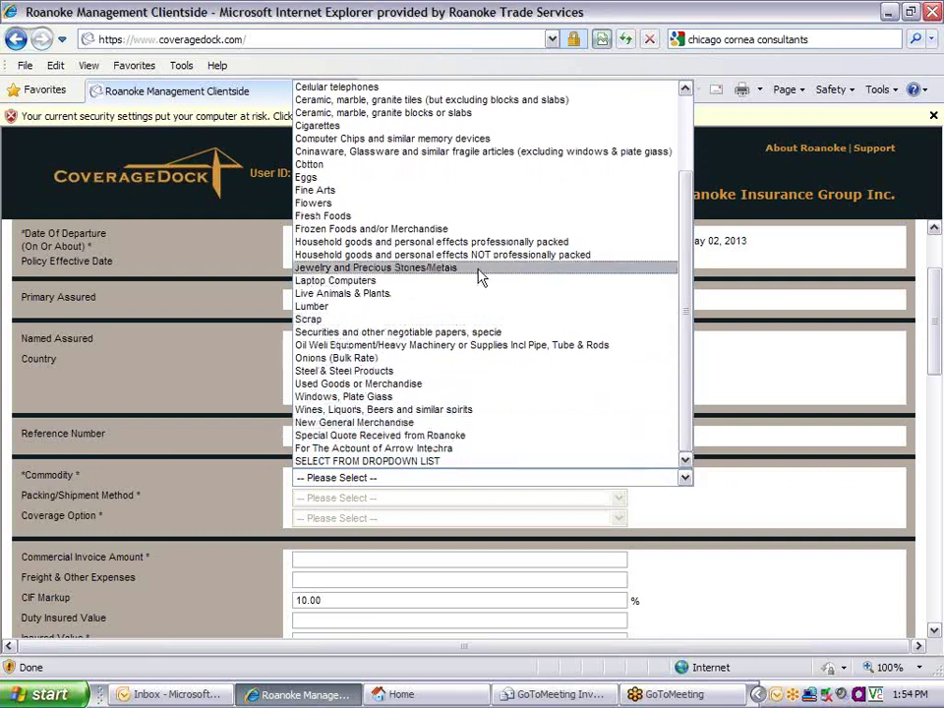
click(415, 100)
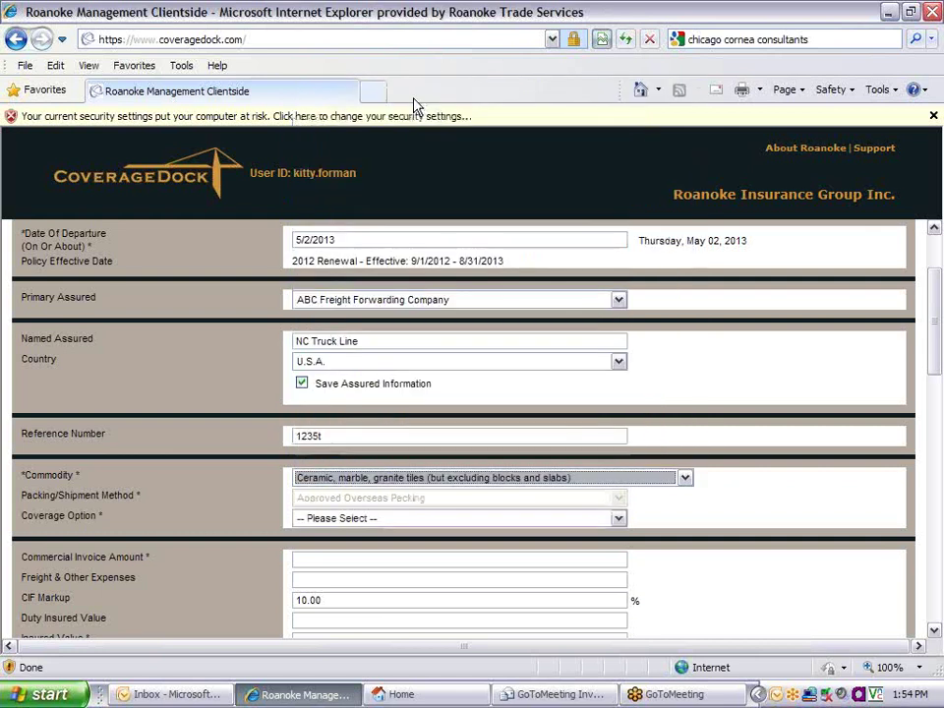
click(384, 519)
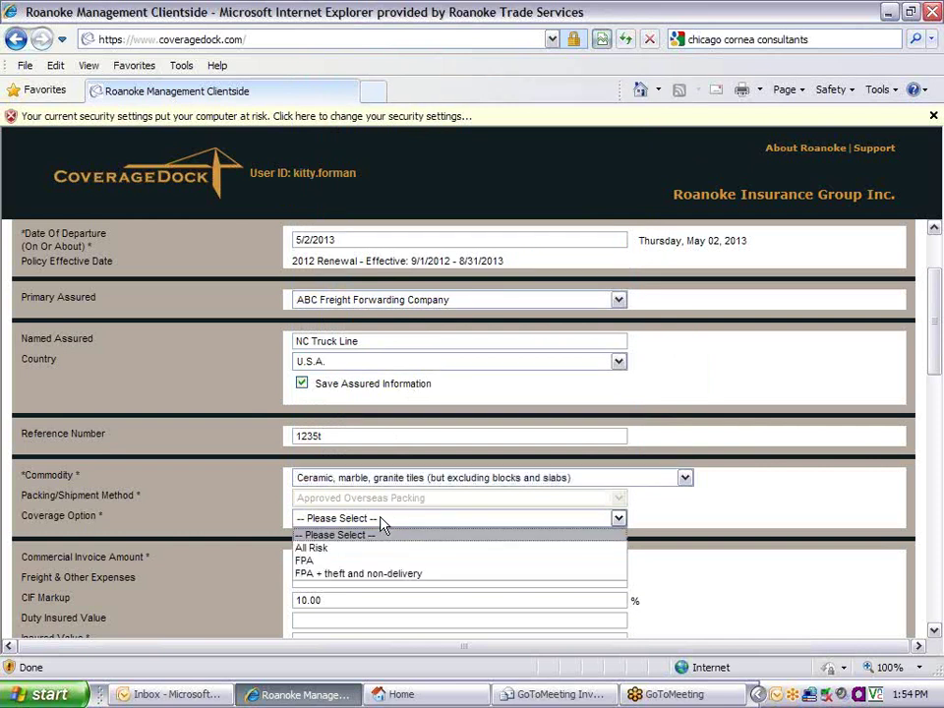
click(311, 549)
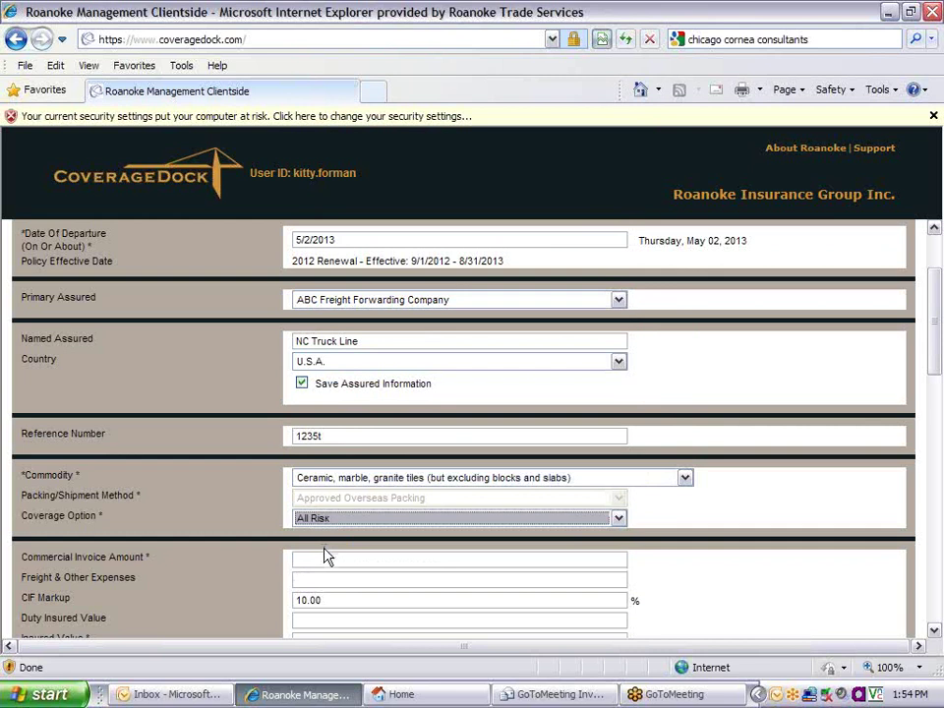
Enter a commercial invoice amount of 105000 and freight and other expenses of 3750, keeping the default CIF markup.
click(323, 562)
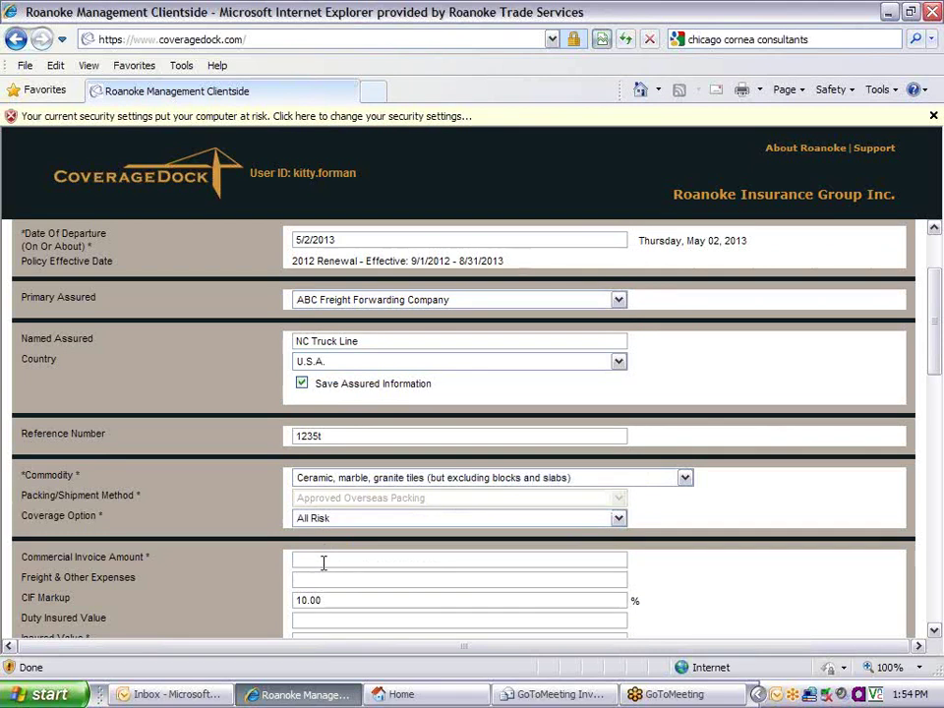
text(105000)
key(Tab)
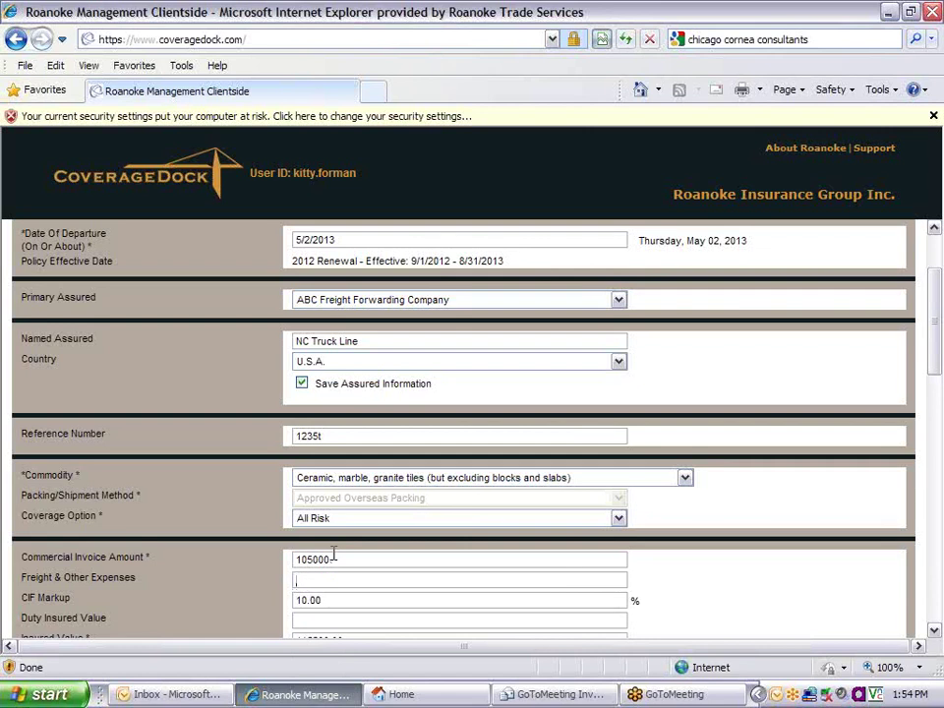
text(3750)
key(Tab)
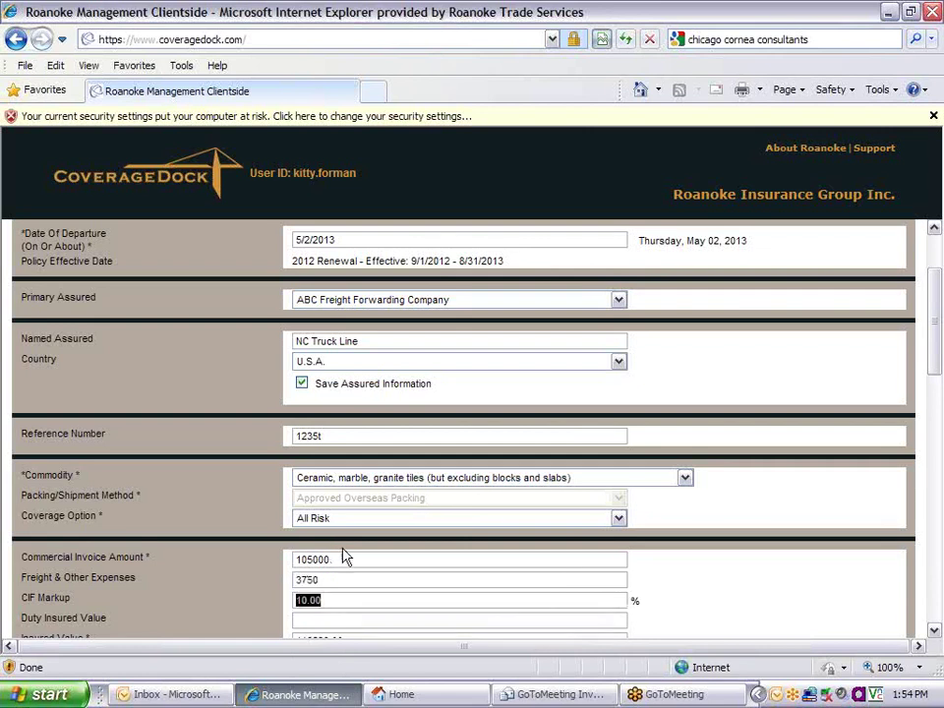
scroll(339, 557, down, 3)
scroll(344, 556, down, 3)
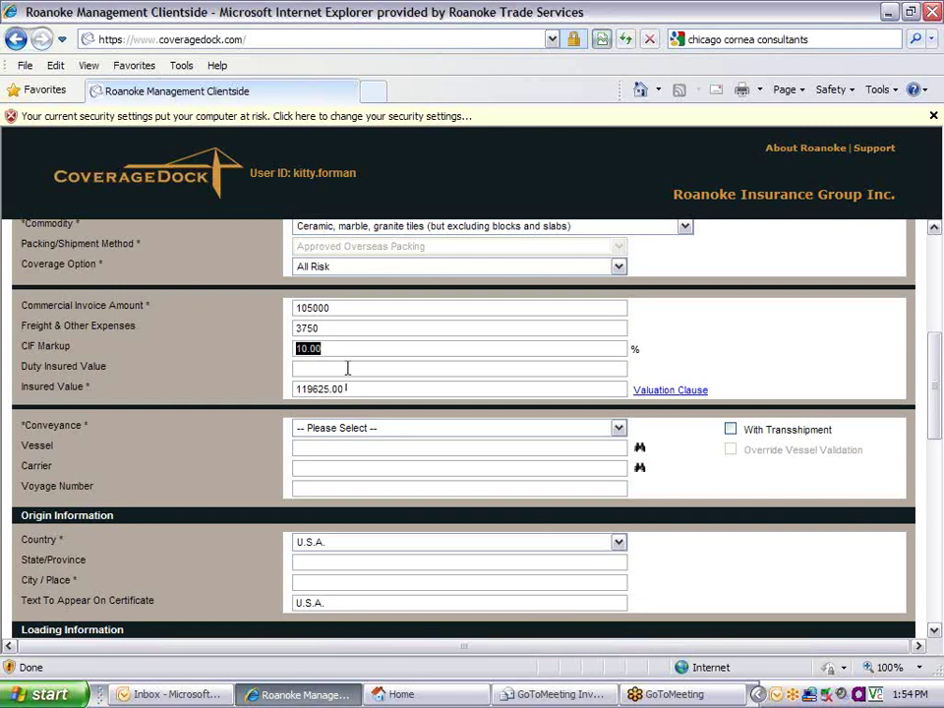
click(356, 390)
Set the conveyance to Vessel and enter maersk as the vessel name to search for.
click(383, 430)
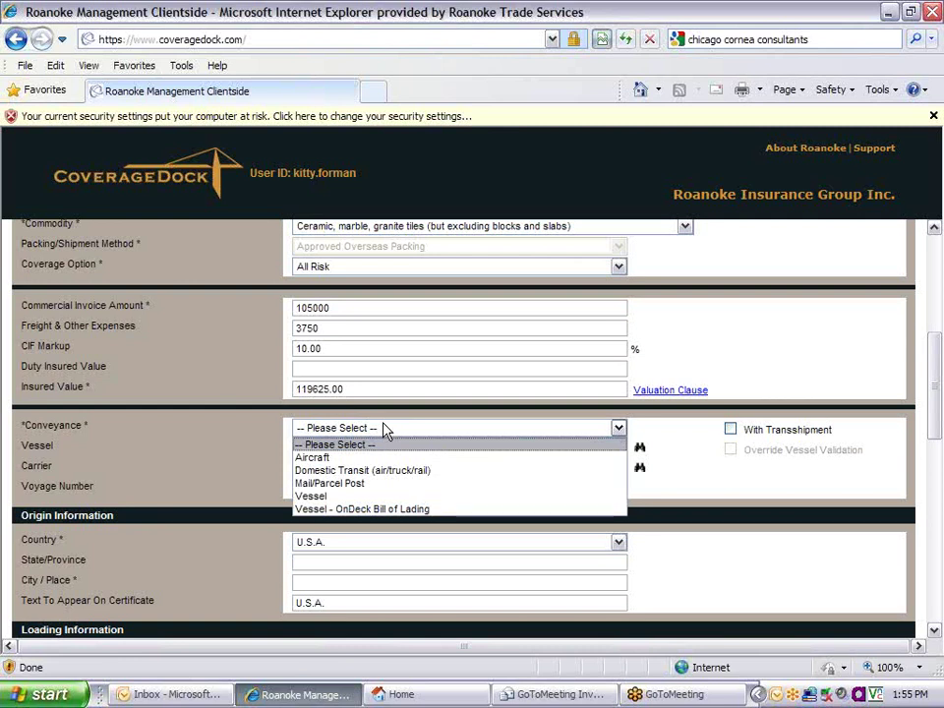
click(321, 500)
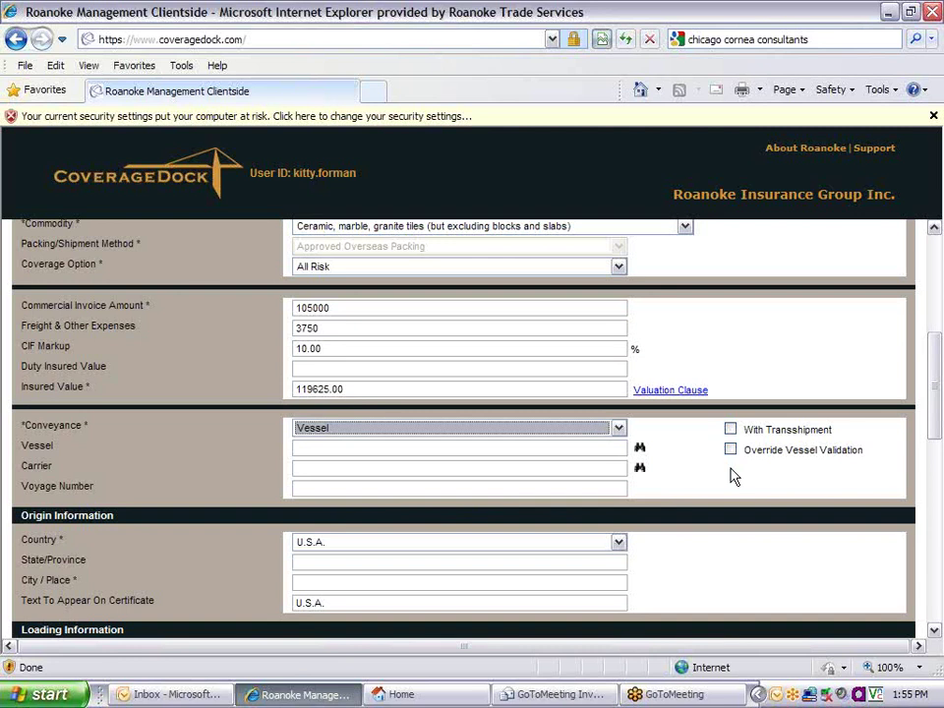
click(314, 448)
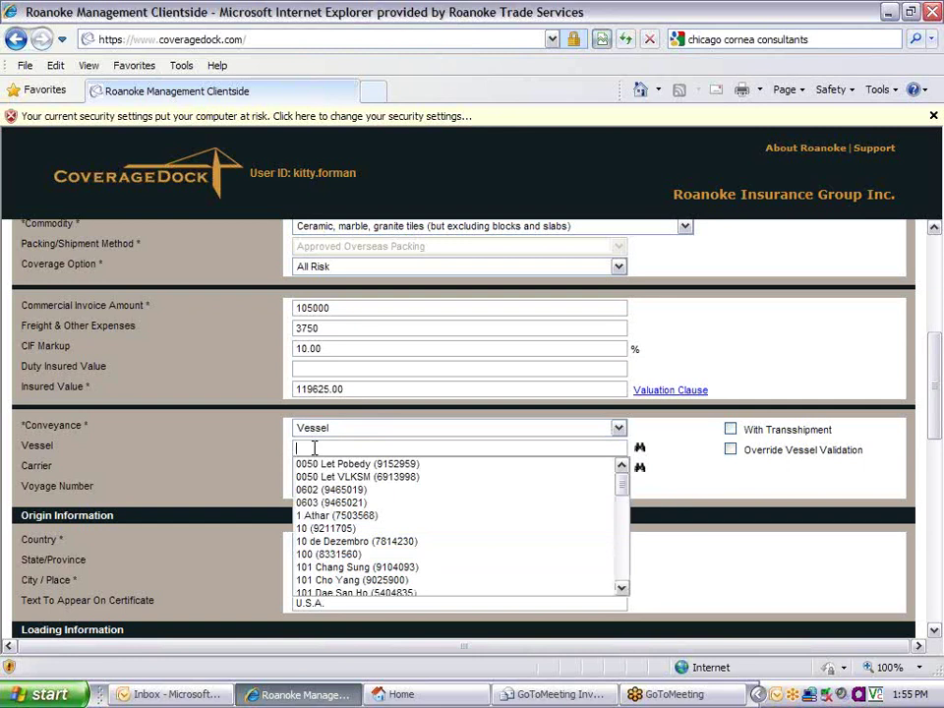
text(mea)
key(BackSpace)
key(BackSpace)
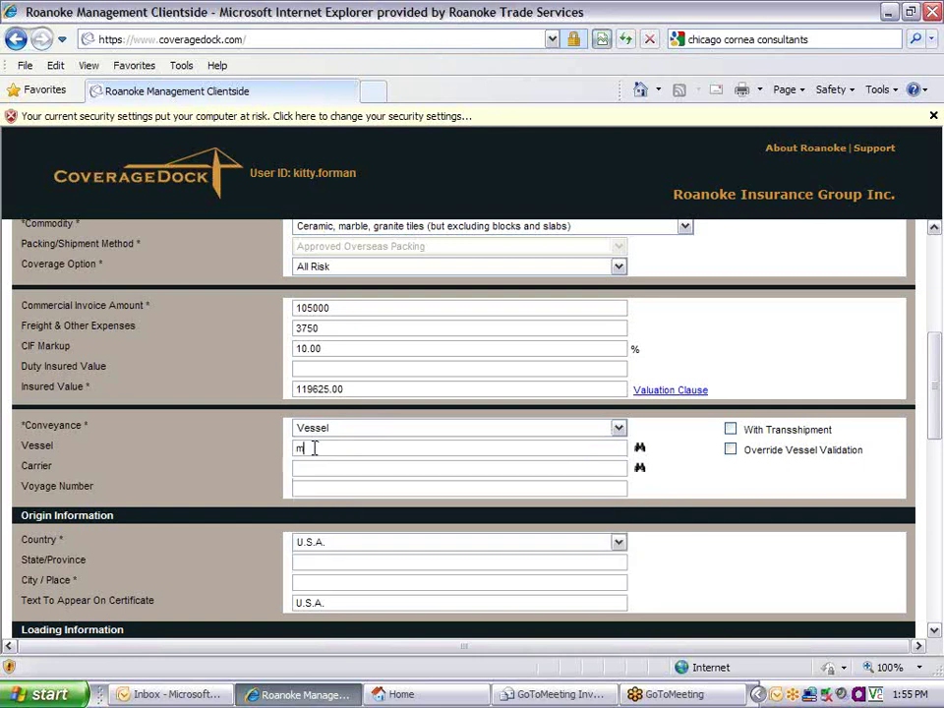
text(ae)
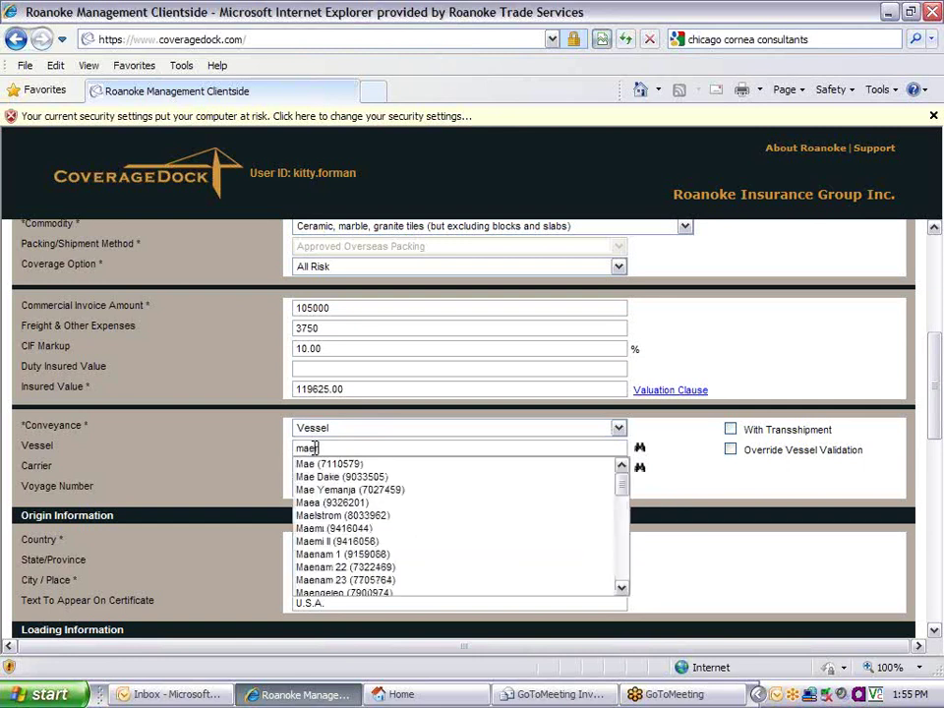
text(rsk)
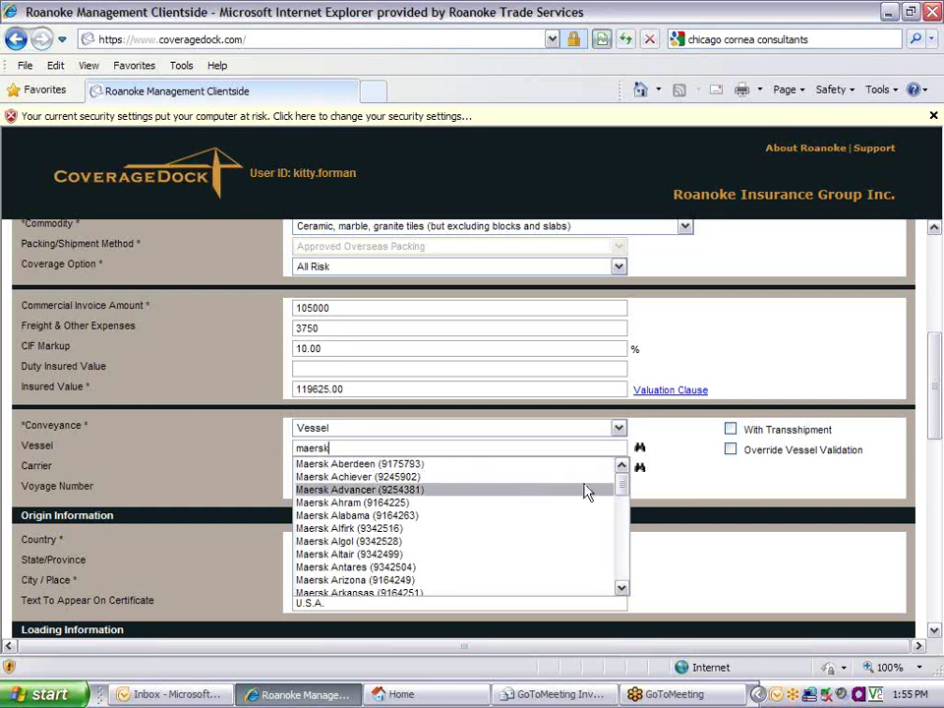
Look up the vessels matching the entered name and select Albert Maersk for the shipment.
click(640, 451)
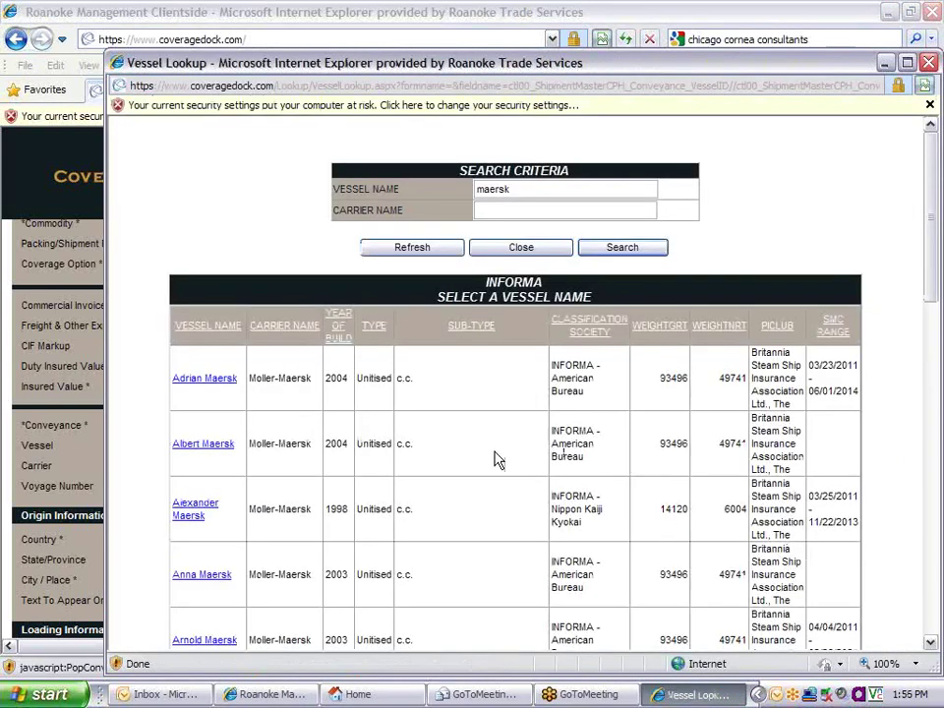
scroll(496, 458, down, 2)
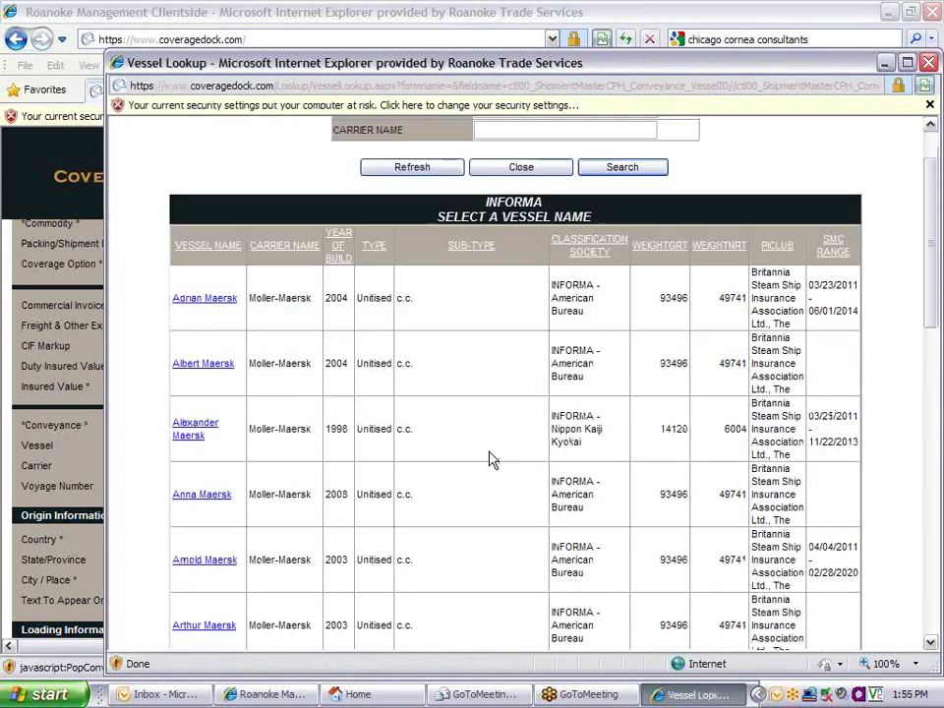
click(203, 365)
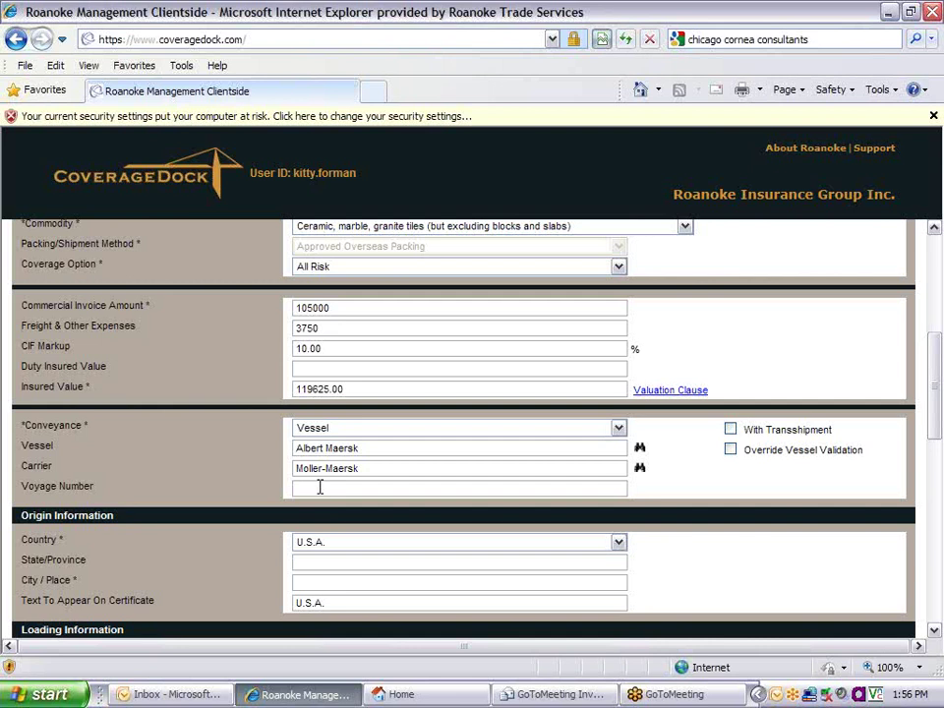
Fill in the origin information with Illinois as the state and Chicago as the city, keeping U.S.A. as the country.
click(319, 487)
scroll(320, 487, down, 5)
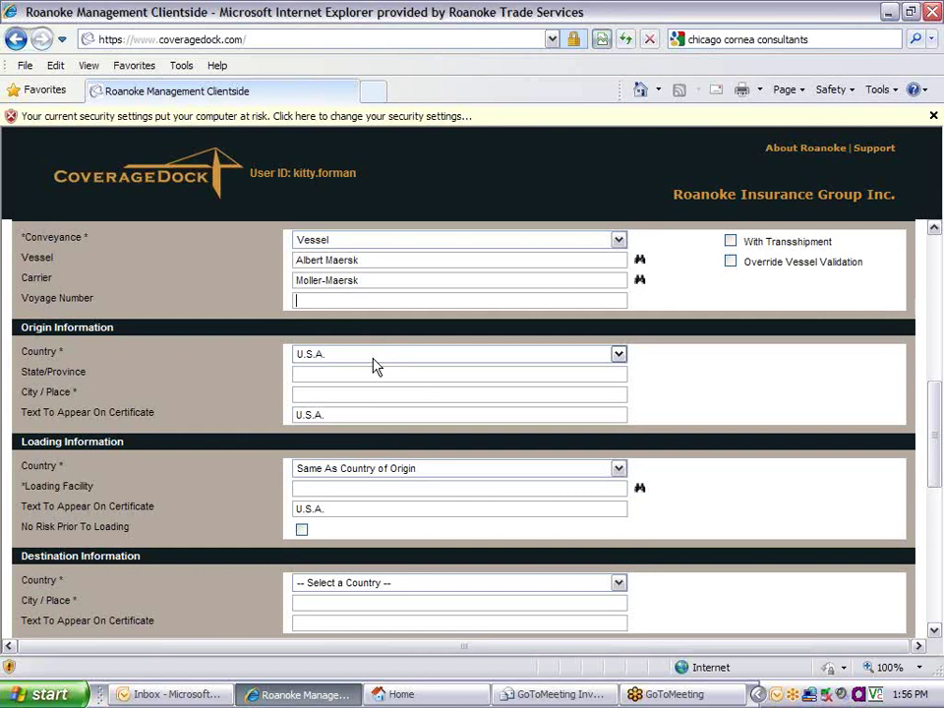
click(331, 371)
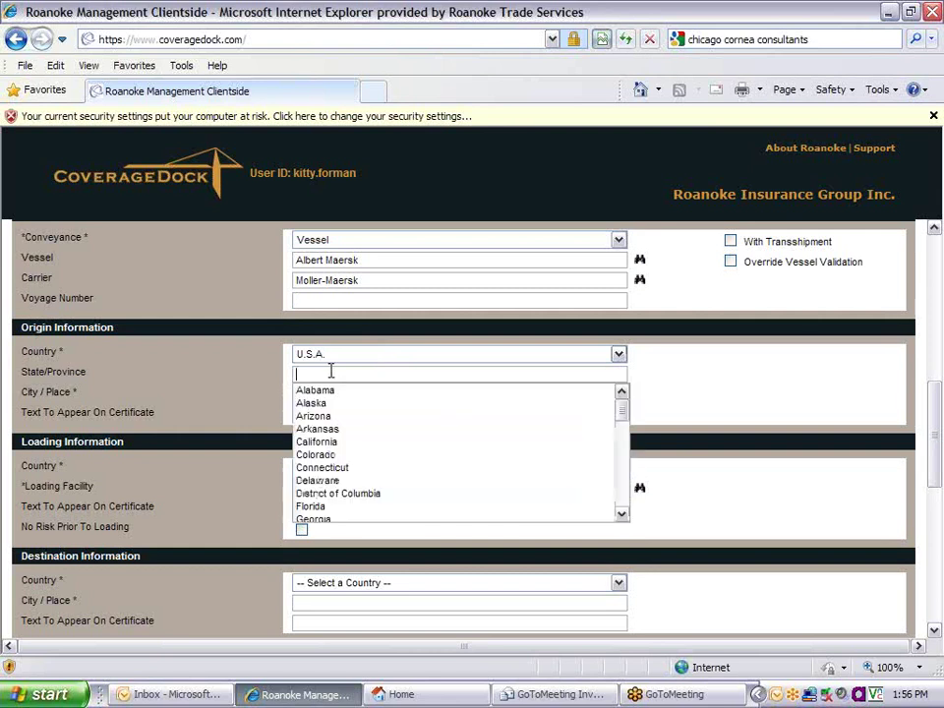
text(Illinois)
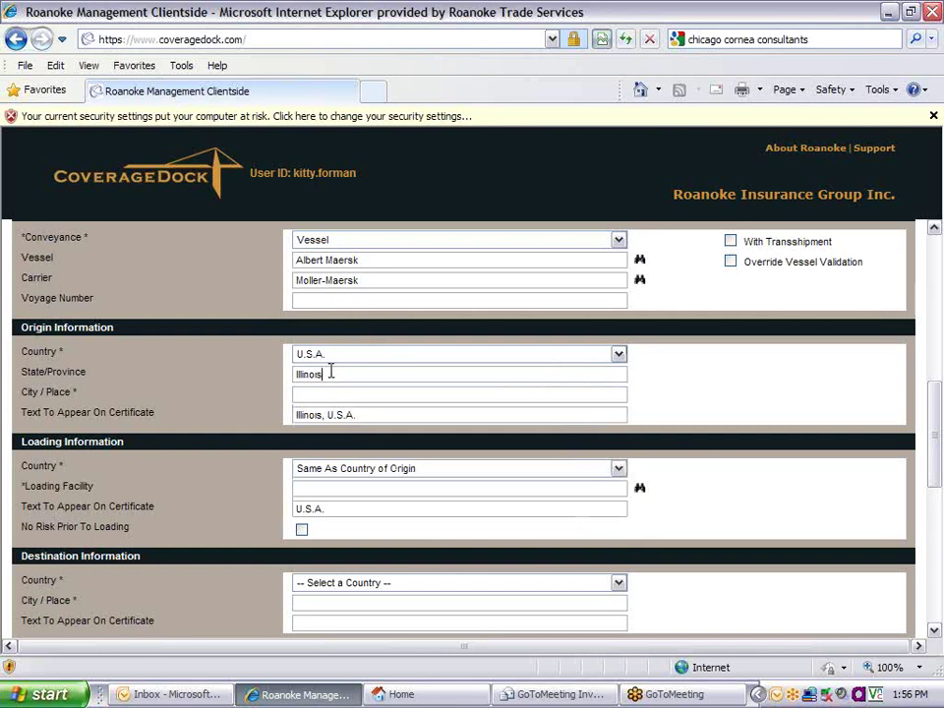
key(Tab)
text(Chicago)
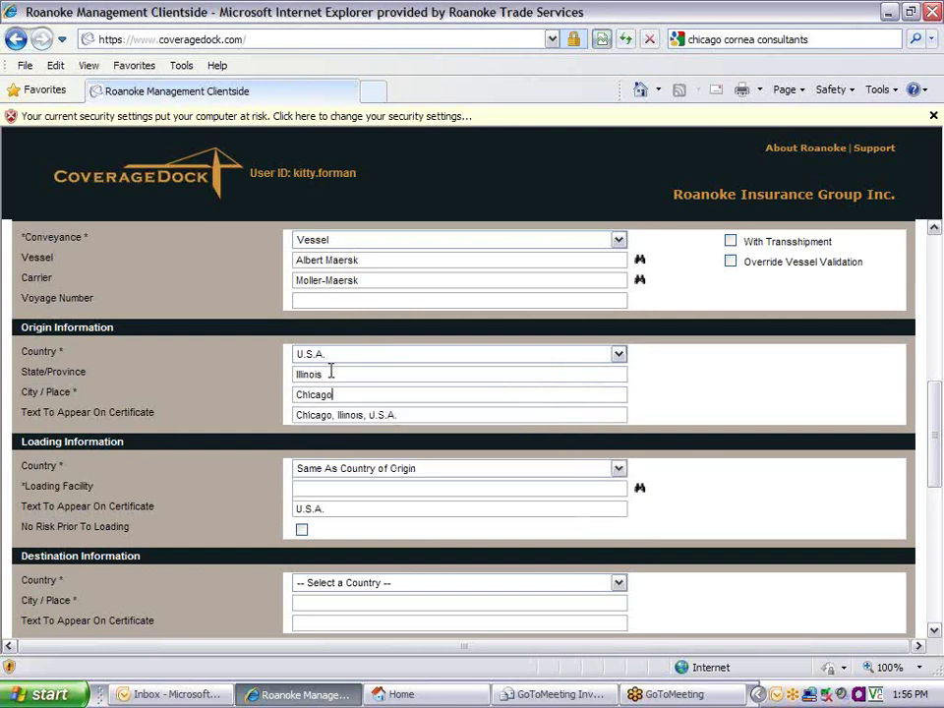
key(Tab)
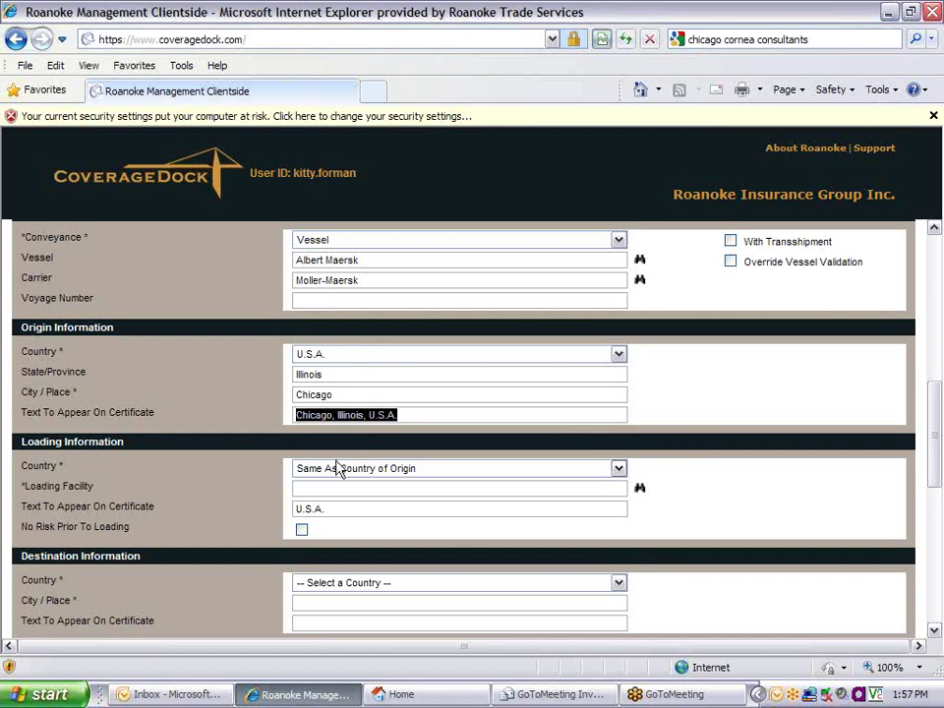
Set the loading facility to Long Beach (LGB), keeping the loading country the same as the origin.
click(322, 487)
text(Long)
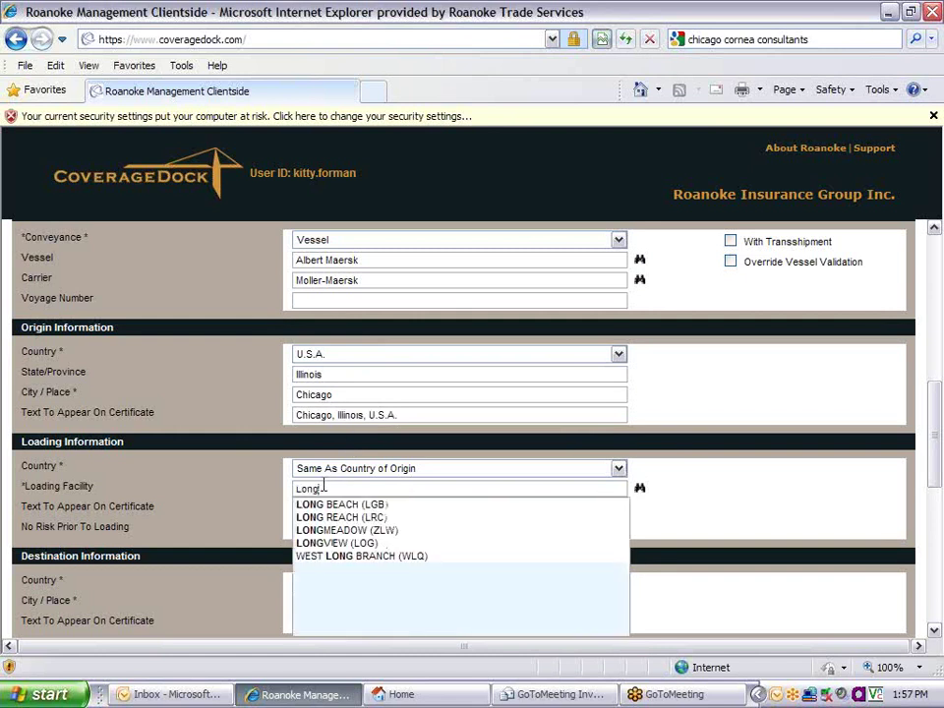
key(Down)
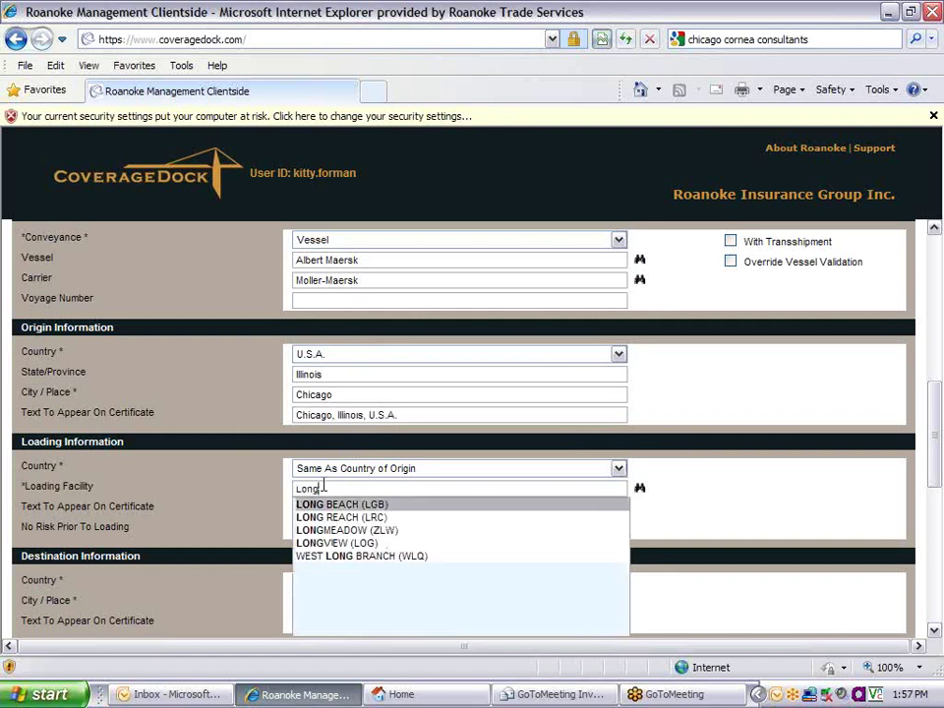
key(Return)
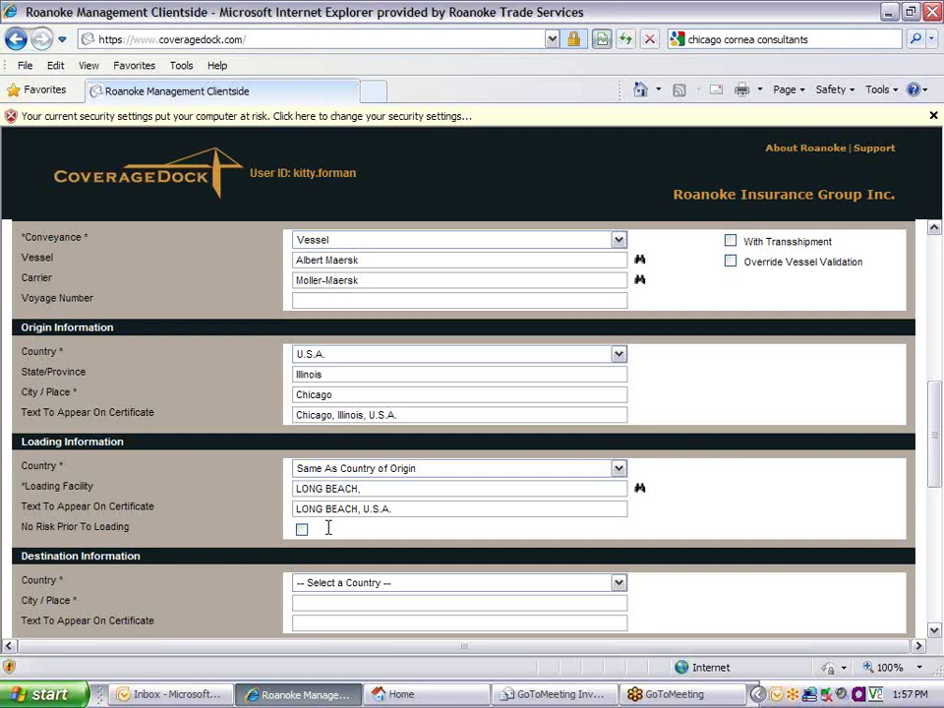
Set the destination country to China and the destination city to Shanghai.
scroll(329, 531, down, 3)
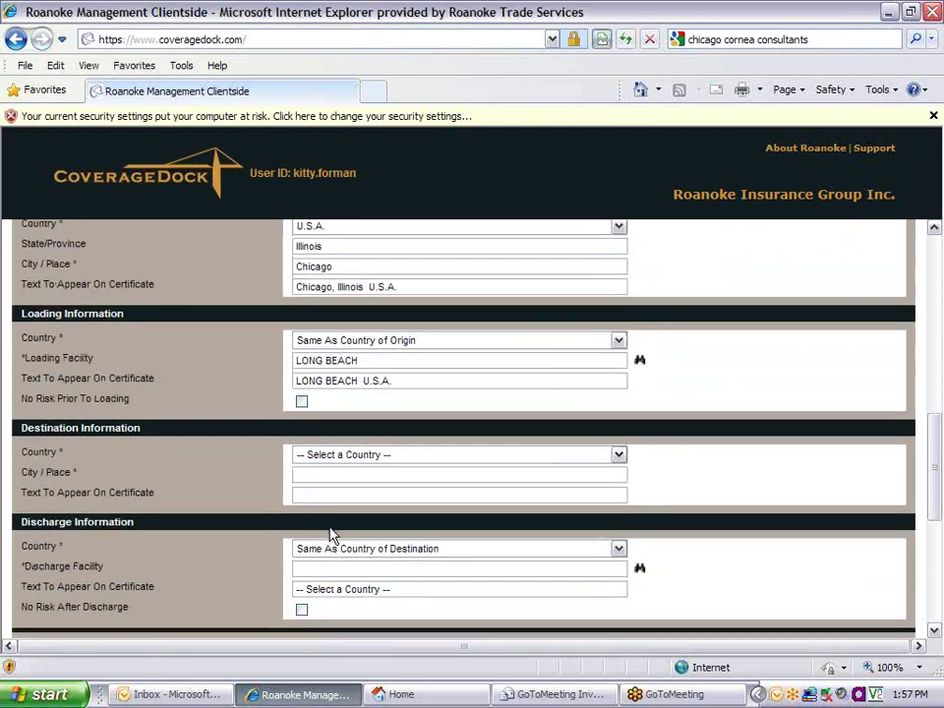
scroll(330, 531, down, 3)
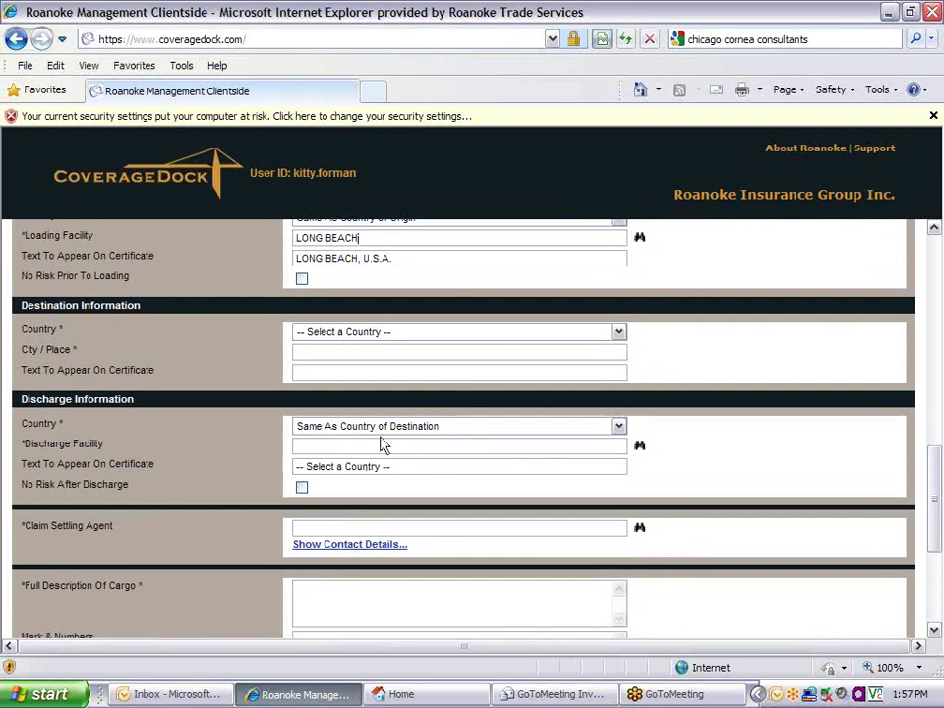
click(620, 335)
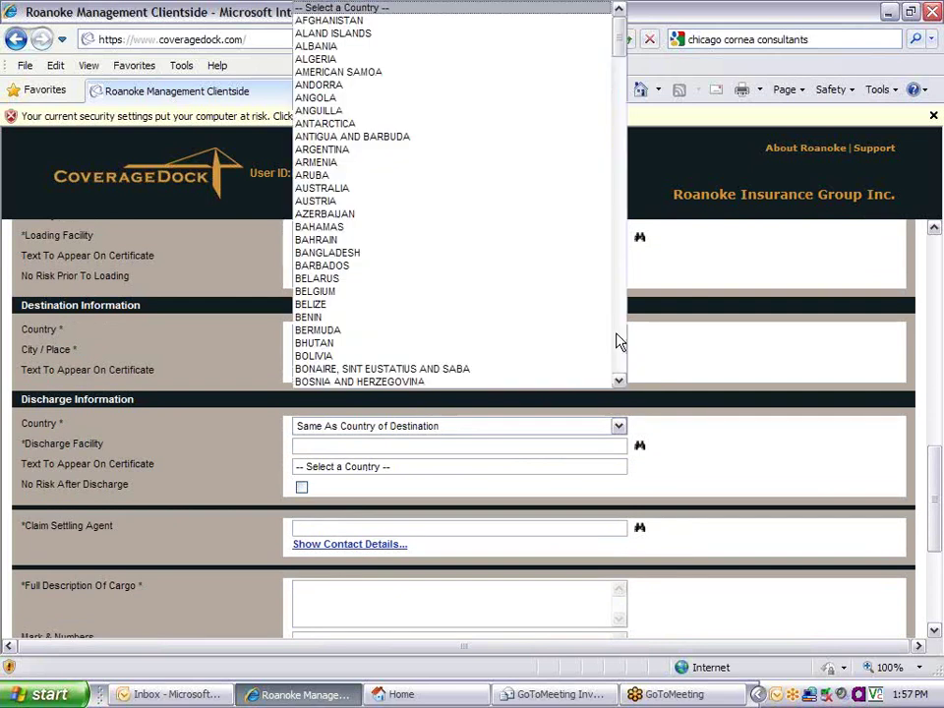
text(china)
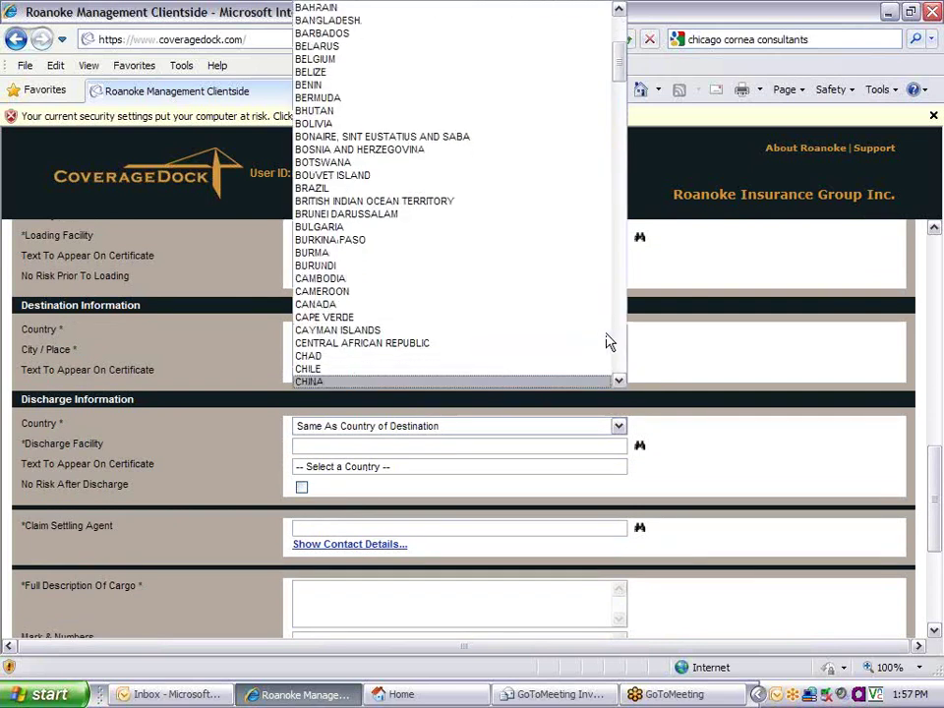
key(Return)
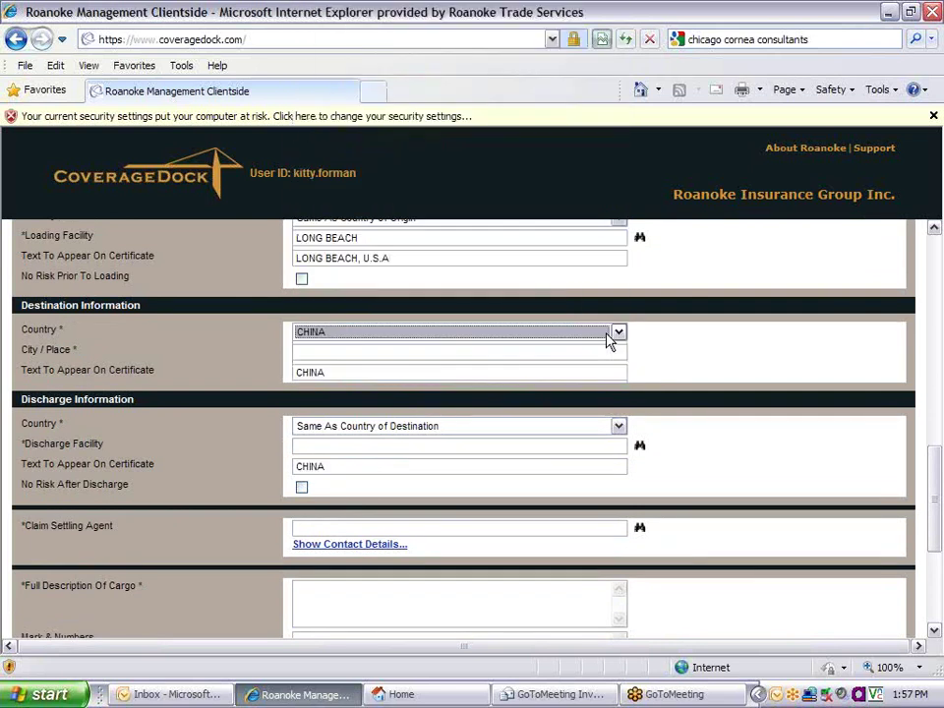
click(361, 349)
text(Shan)
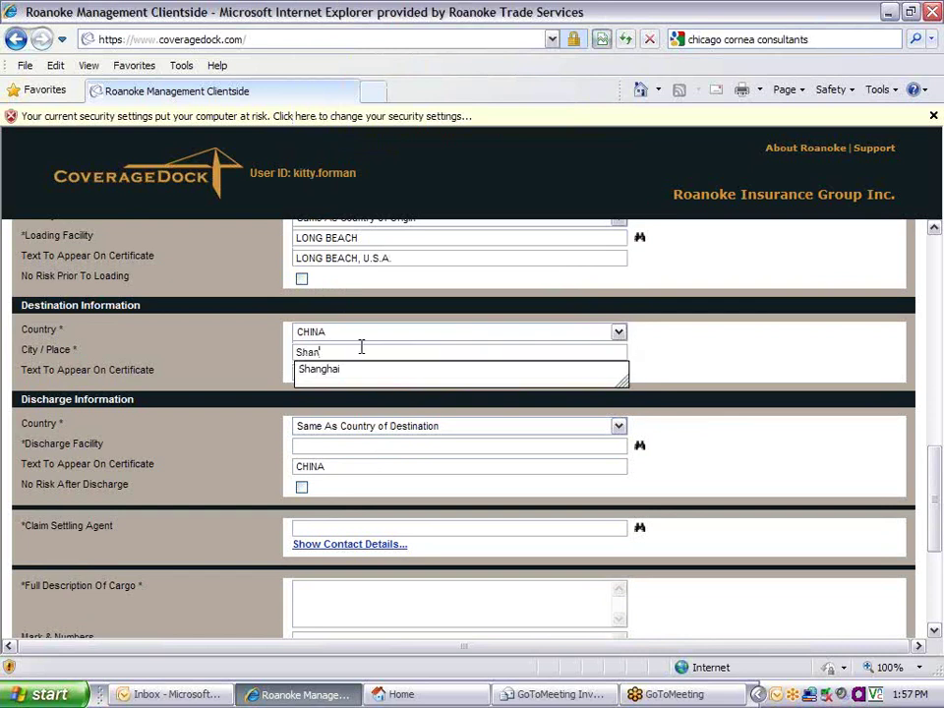
key(Down)
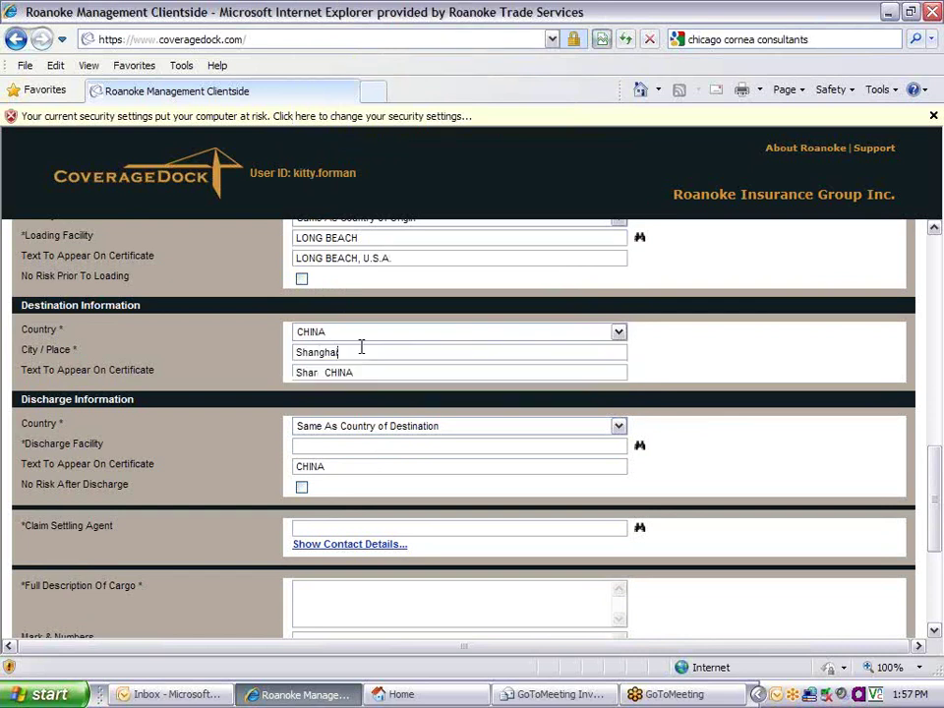
key(Tab)
key(Tab)
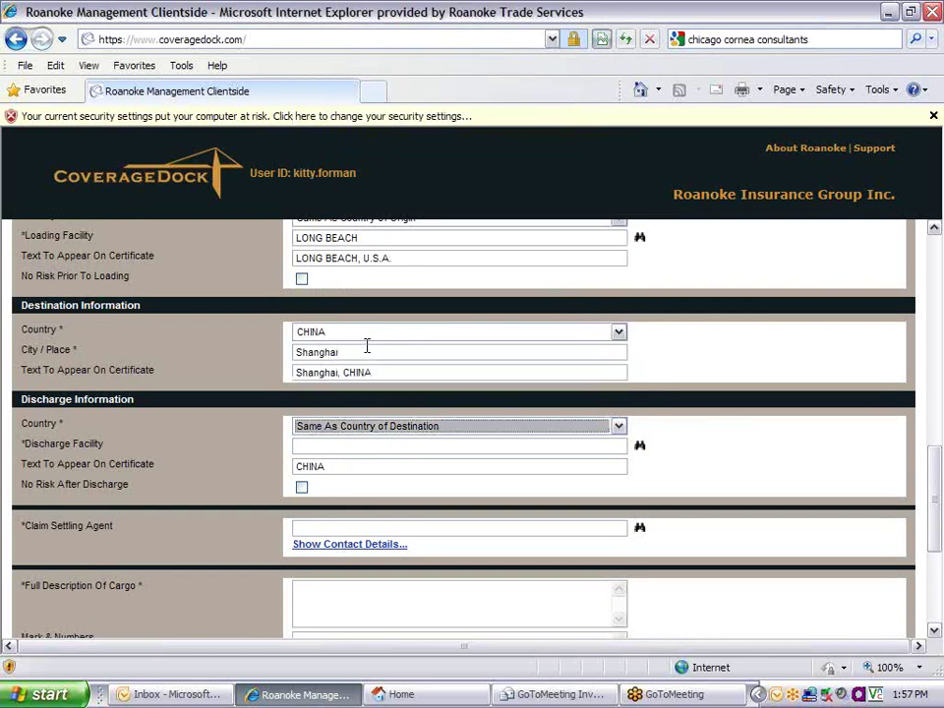
Set the discharge facility to Shanghai (SHA), keeping the discharge country the same as the destination.
click(300, 445)
text(shan)
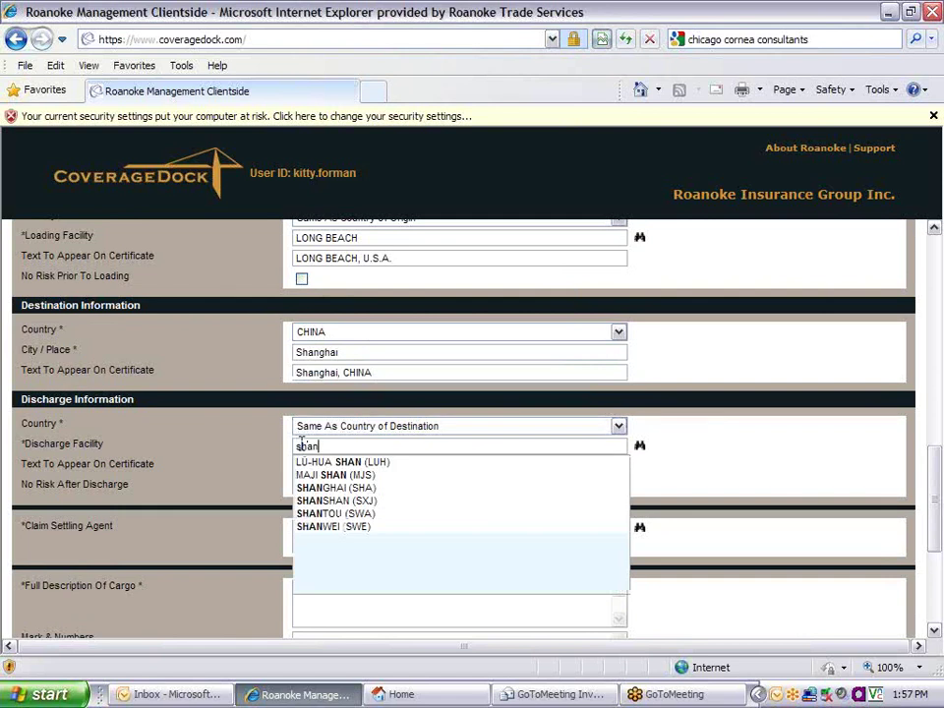
key(Down)
key(Down)
key(Down)
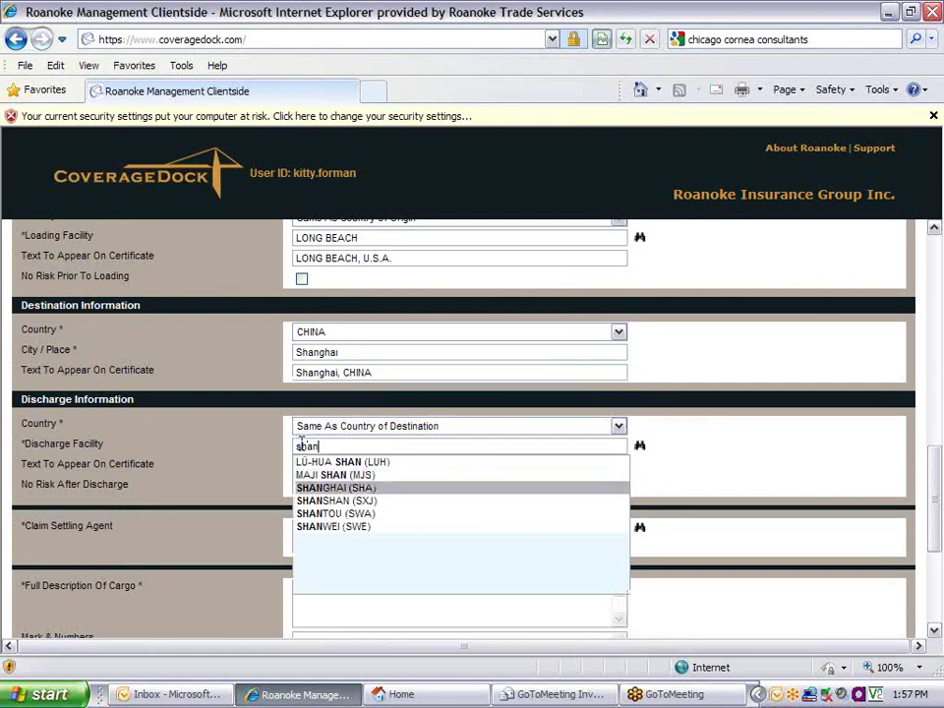
key(Return)
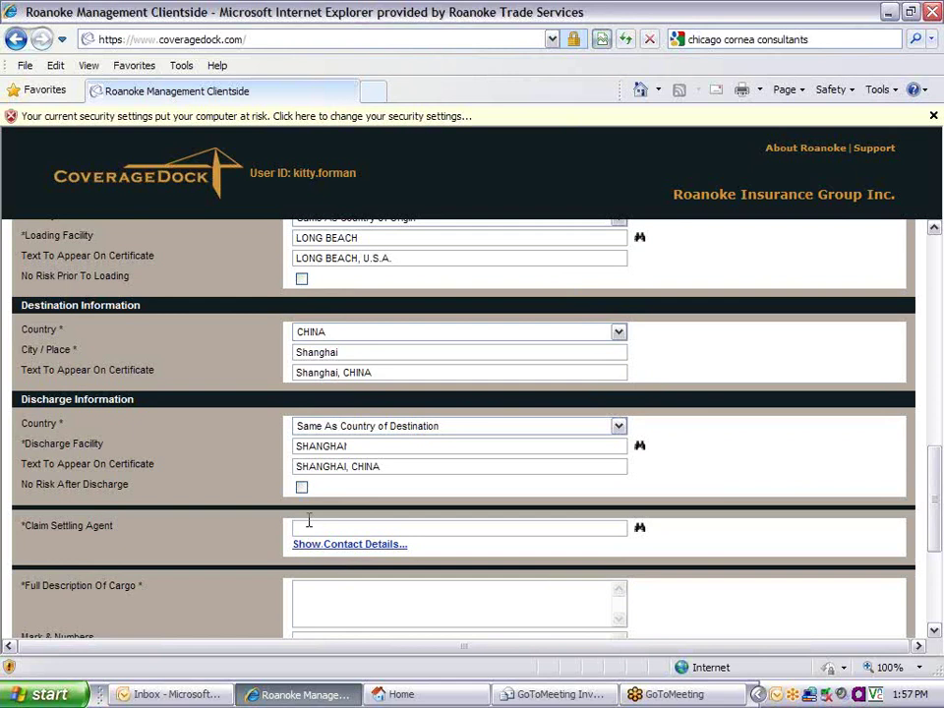
Choose Huatai Surveyors & Adjusters Company (Lloyd's Agent Shanghai) as the claim settling agent.
scroll(327, 512, down, 3)
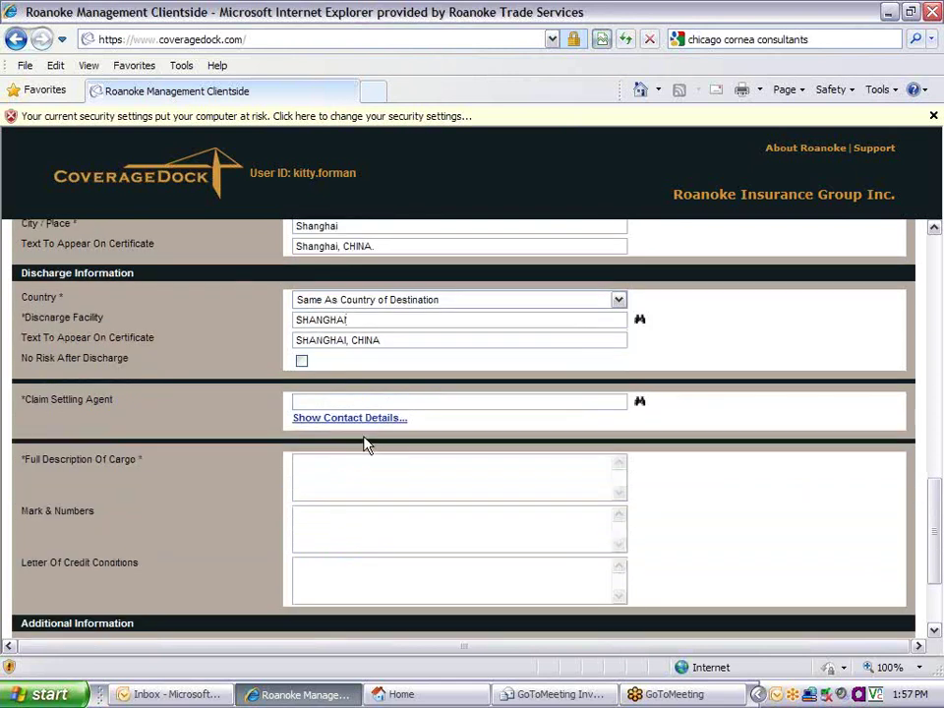
click(309, 401)
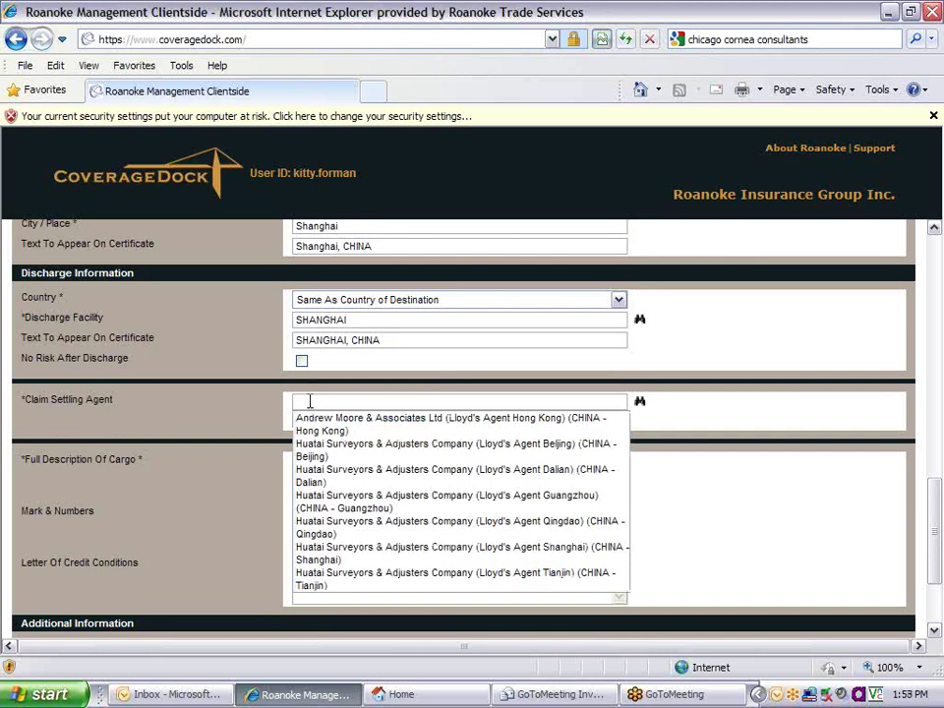
click(316, 558)
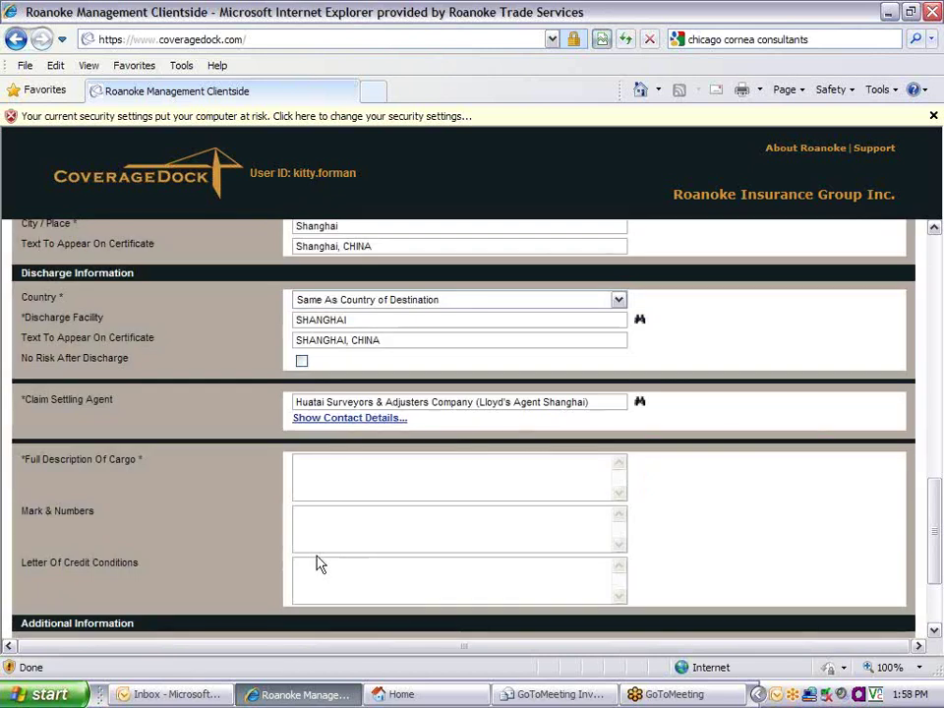
Describe the cargo as "15 cartons of widgets, palletized and shrink-wrapped" and enter 902373 for its marks and numbers.
click(316, 477)
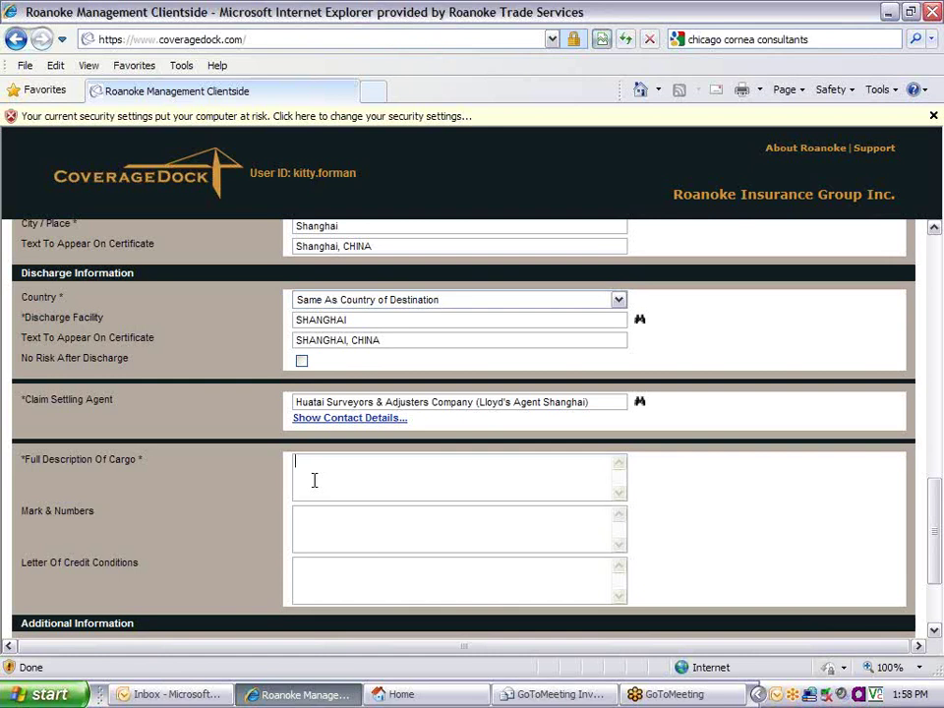
text(15 cartons of widgets, palletized and s)
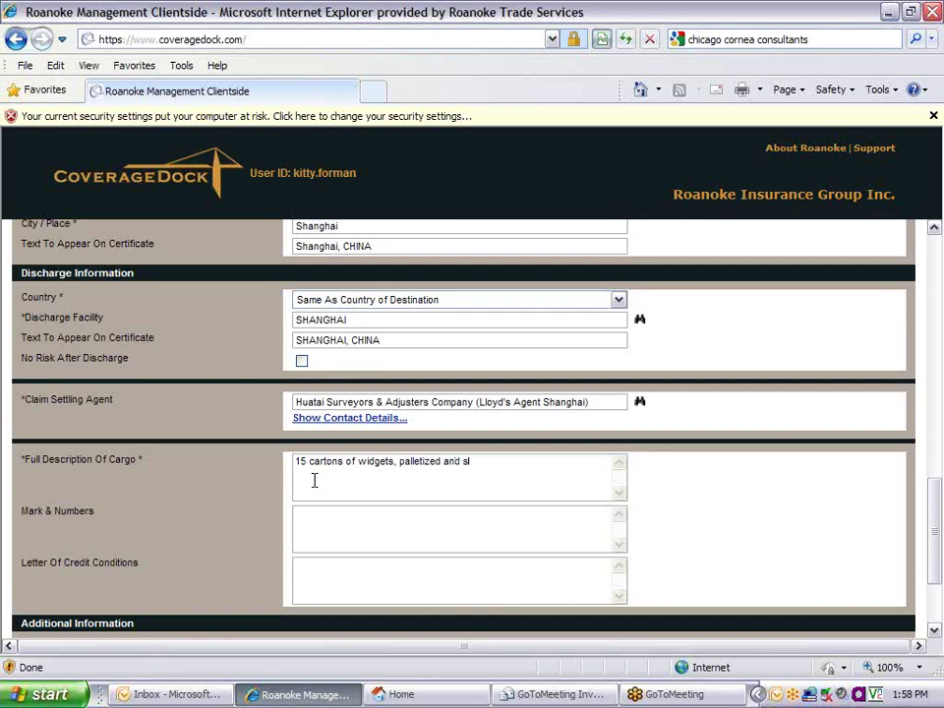
text(hrink-wrapped)
key(Tab)
text(902373)
key(Tab)
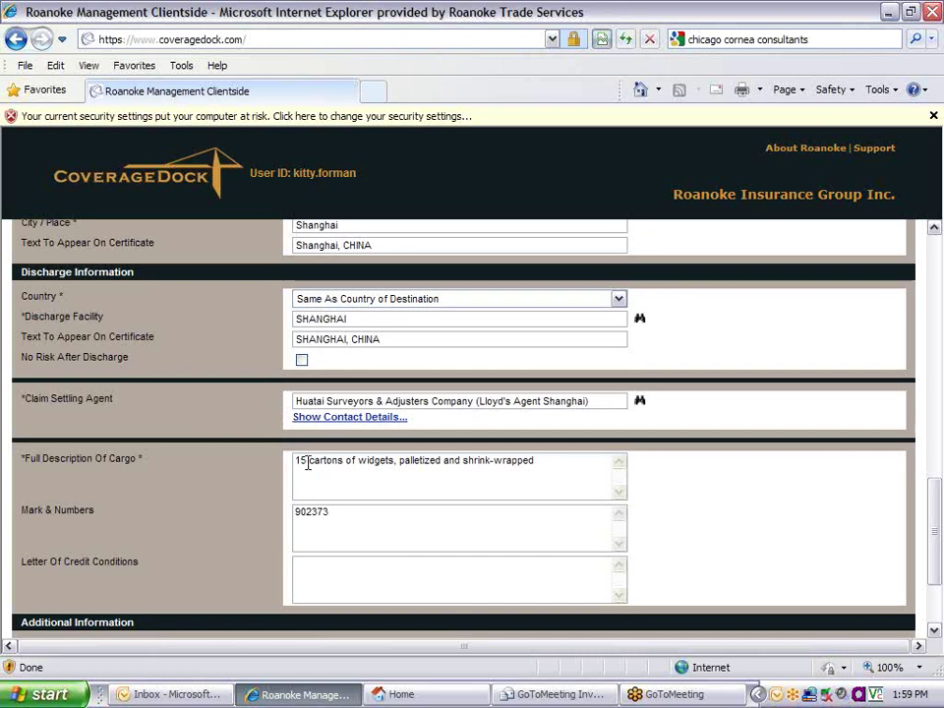
Verify the coverage for the shipment and review the premium, coverage conditions and entered shipment details.
scroll(307, 462, down, 3)
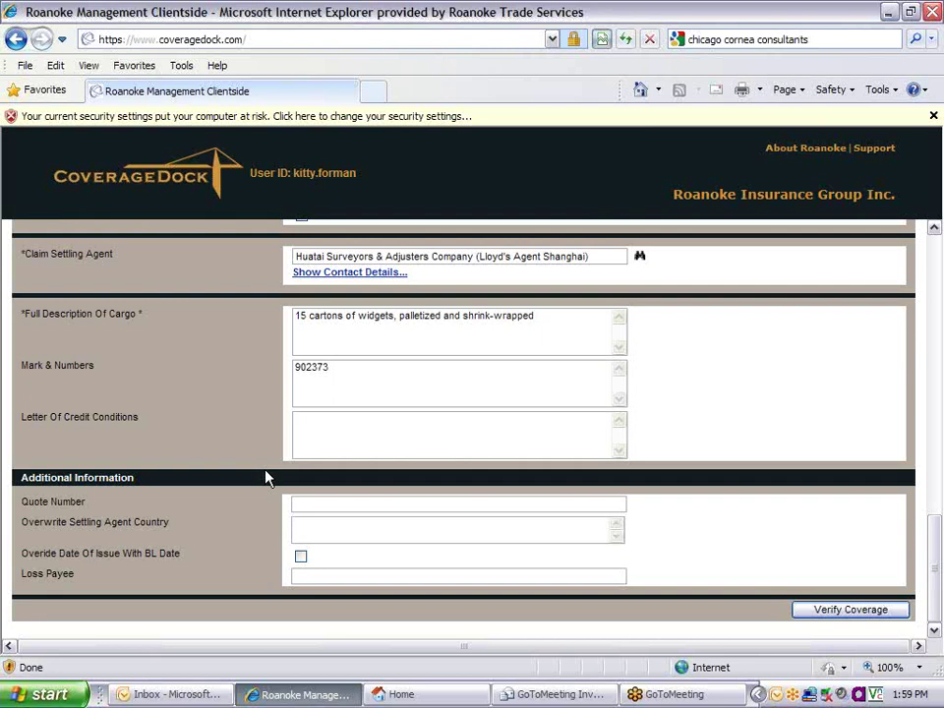
click(858, 613)
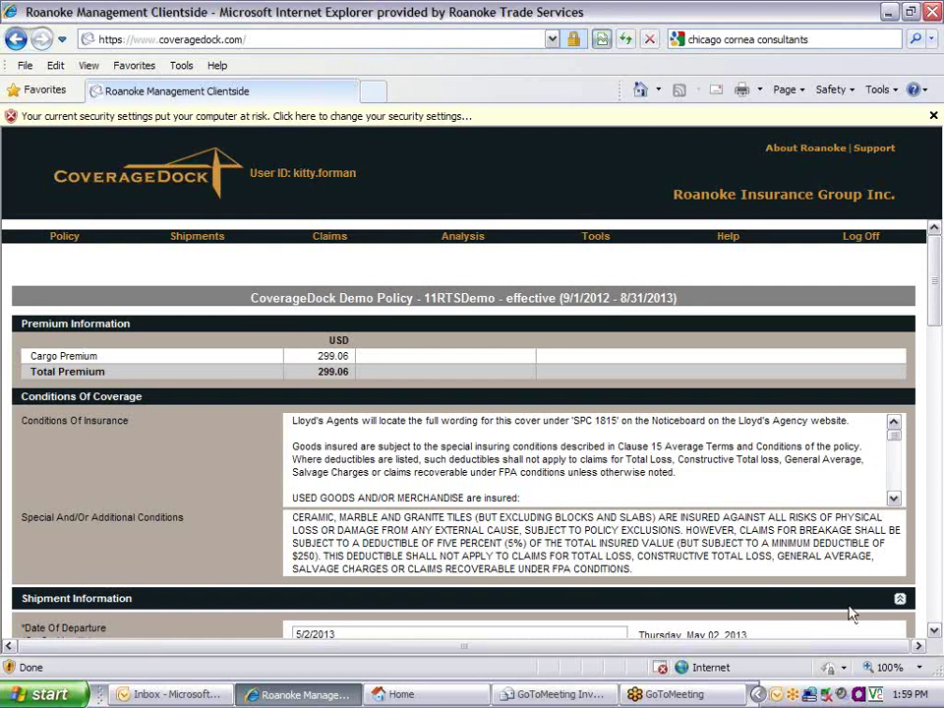
scroll(858, 620, down, 4)
scroll(857, 627, down, 4)
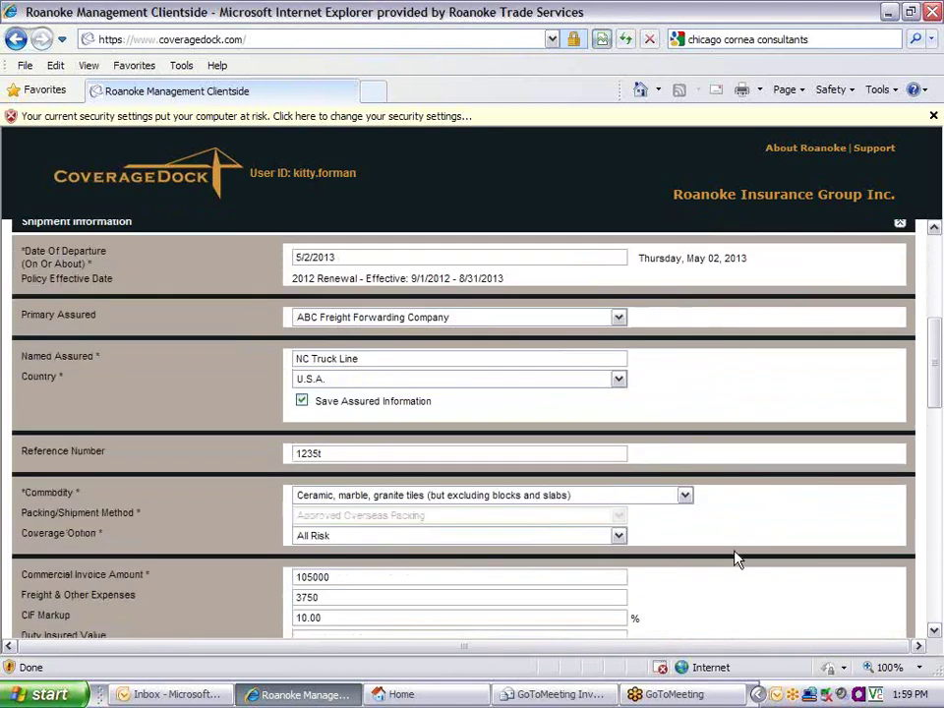
scroll(732, 552, down, 8)
scroll(733, 547, down, 12)
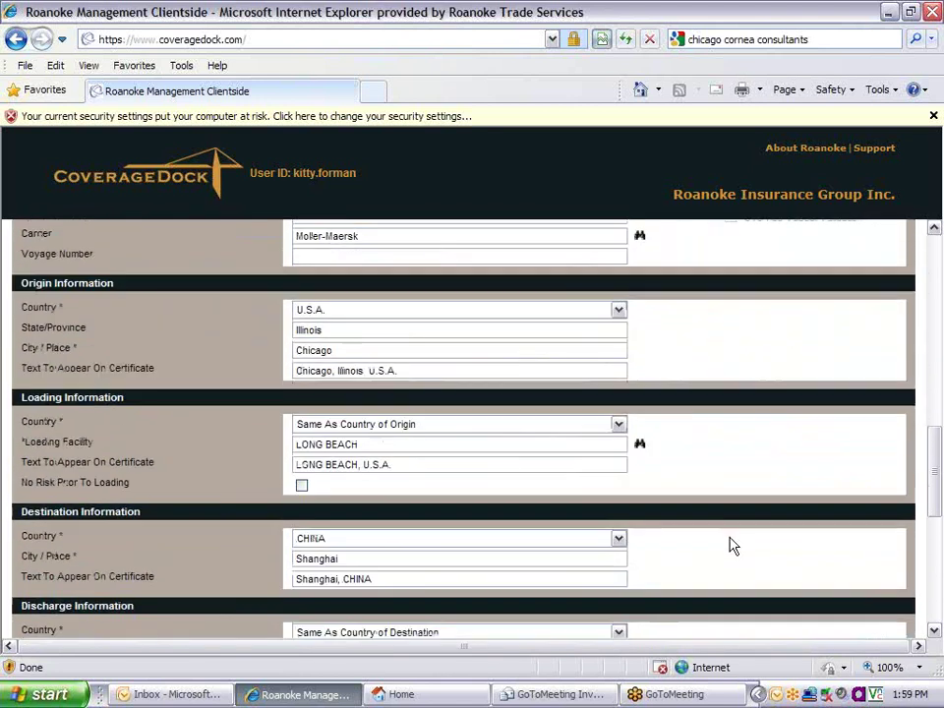
scroll(712, 536, down, 3)
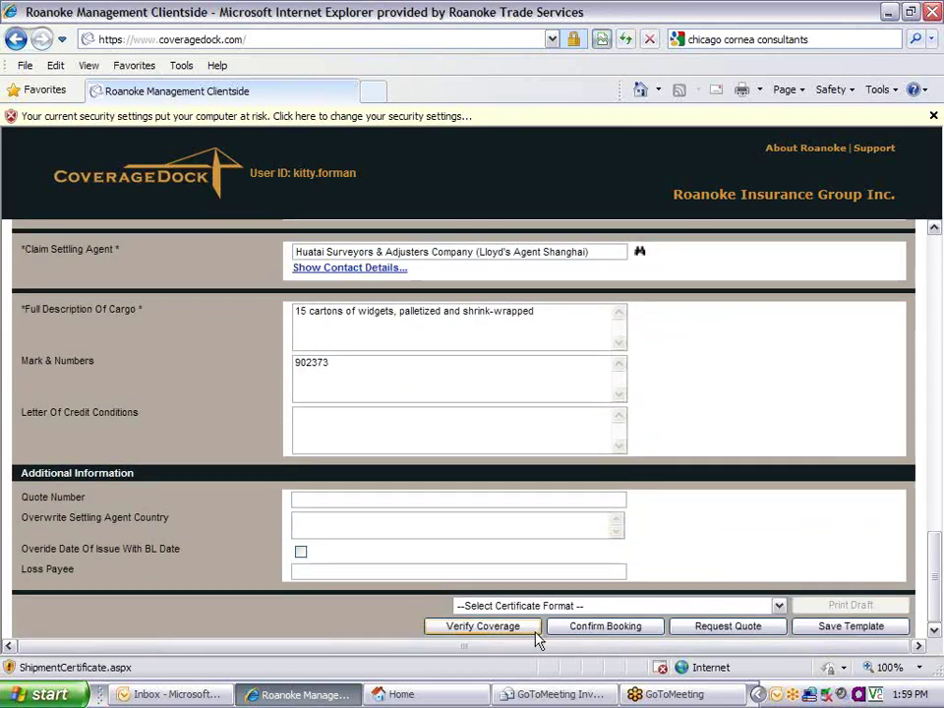
Select the Roanoke/Watkins Certificate format and confirm the booking.
click(779, 607)
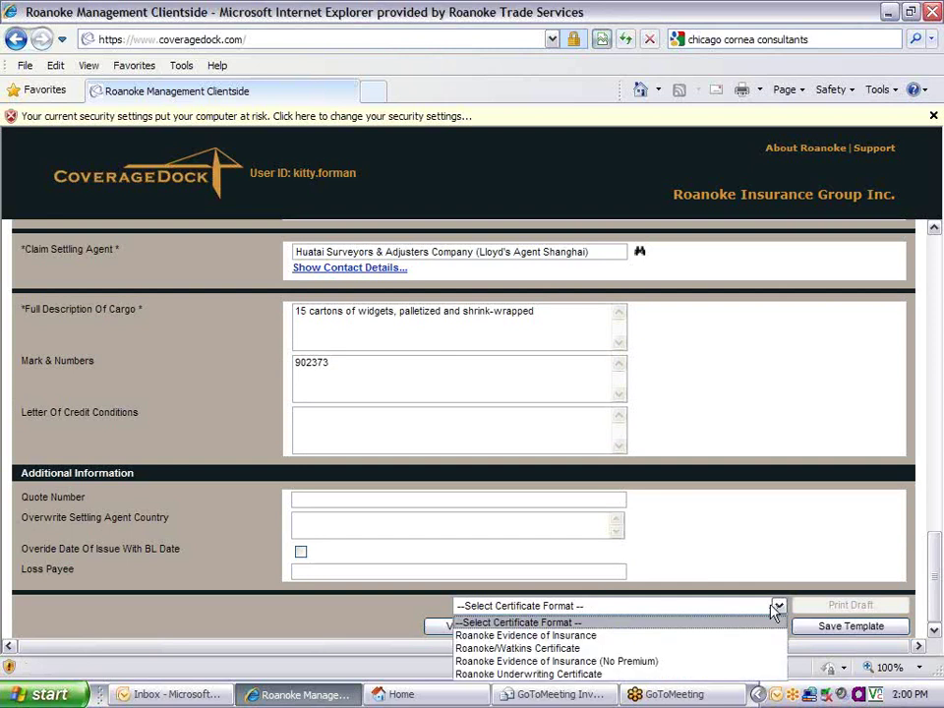
click(581, 648)
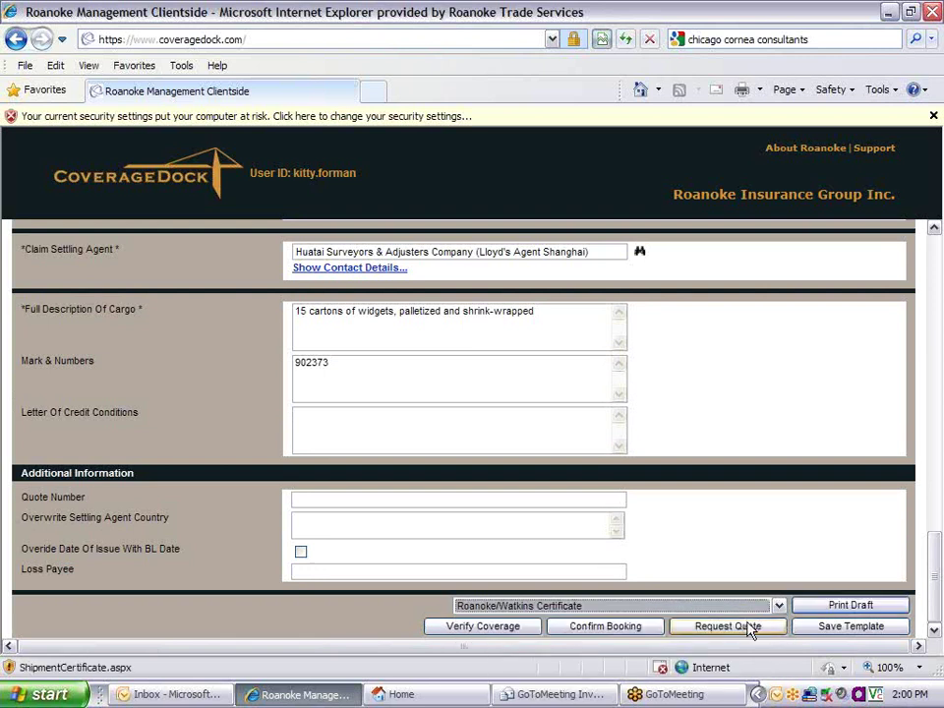
click(779, 606)
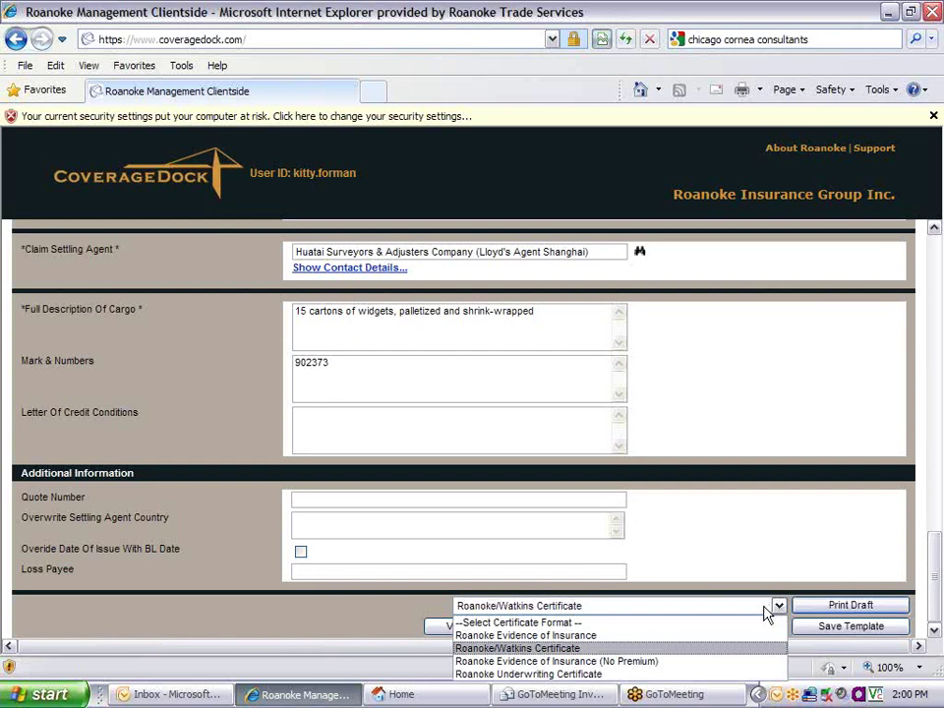
click(652, 648)
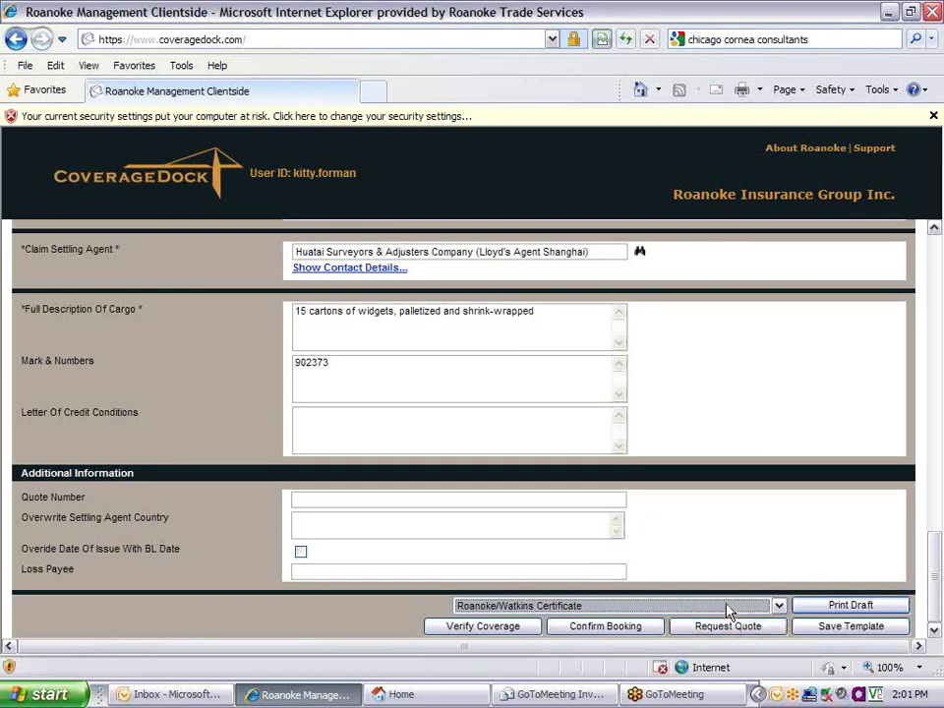
click(629, 630)
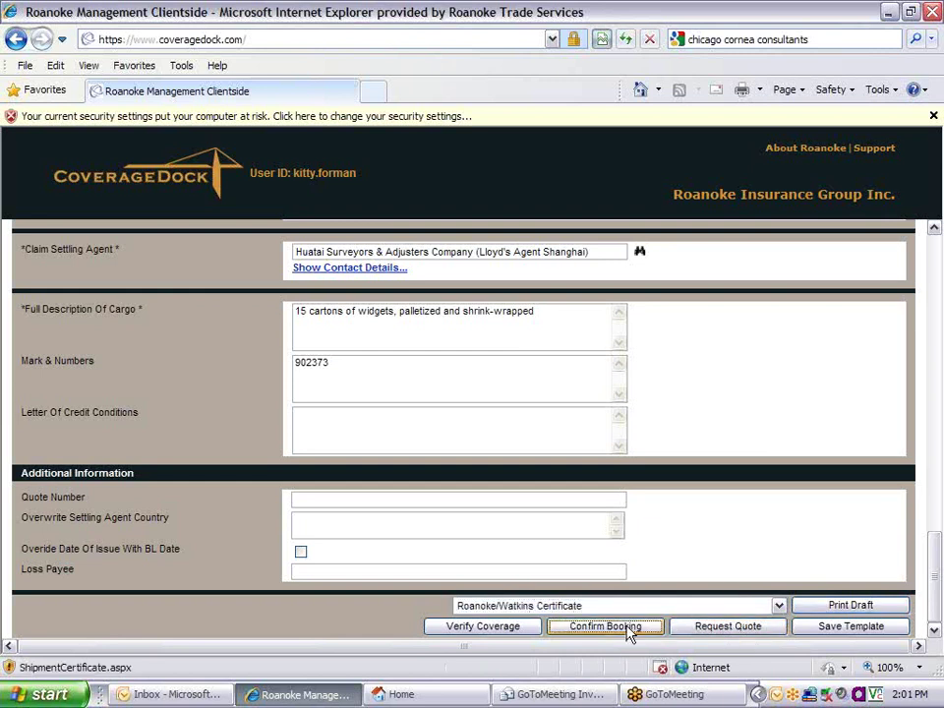
Confirm the booking and book it as a new shipment instead of accessing the existing similar one.
click(630, 635)
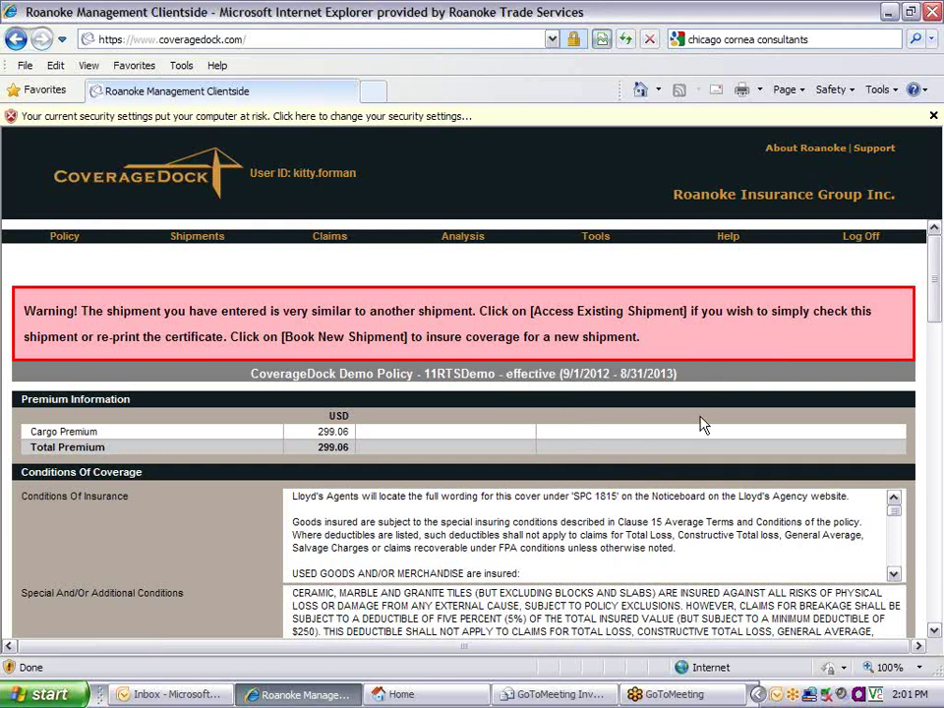
scroll(702, 426, down, 10)
scroll(698, 418, down, 10)
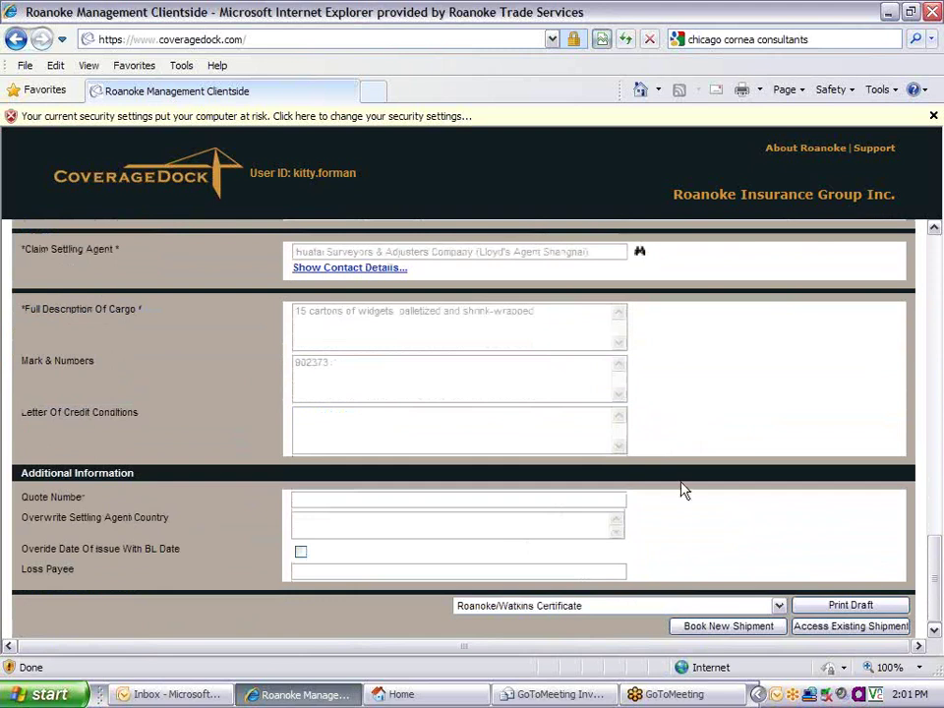
click(701, 628)
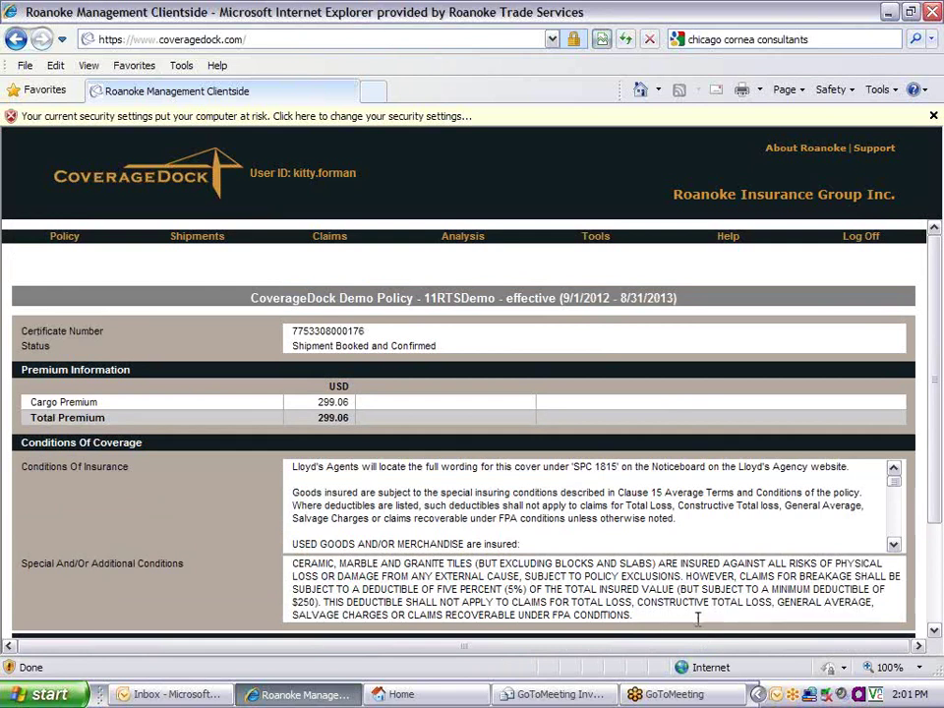
Generate the Roanoke/Watkins Certificate as a PDF, open it maximized, review its first page and close it.
scroll(697, 600, down, 3)
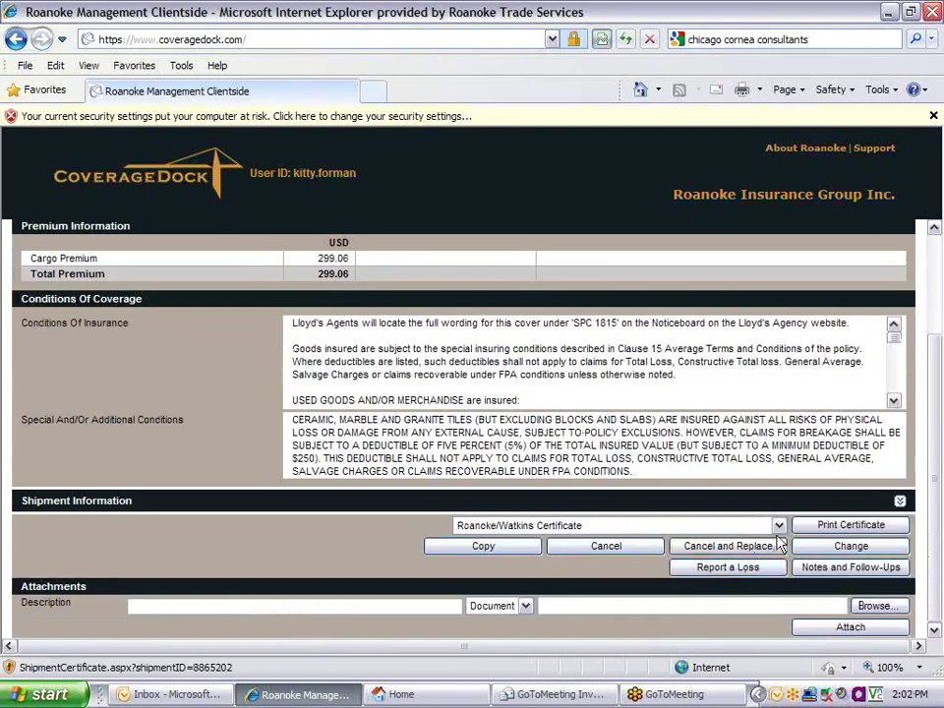
click(817, 528)
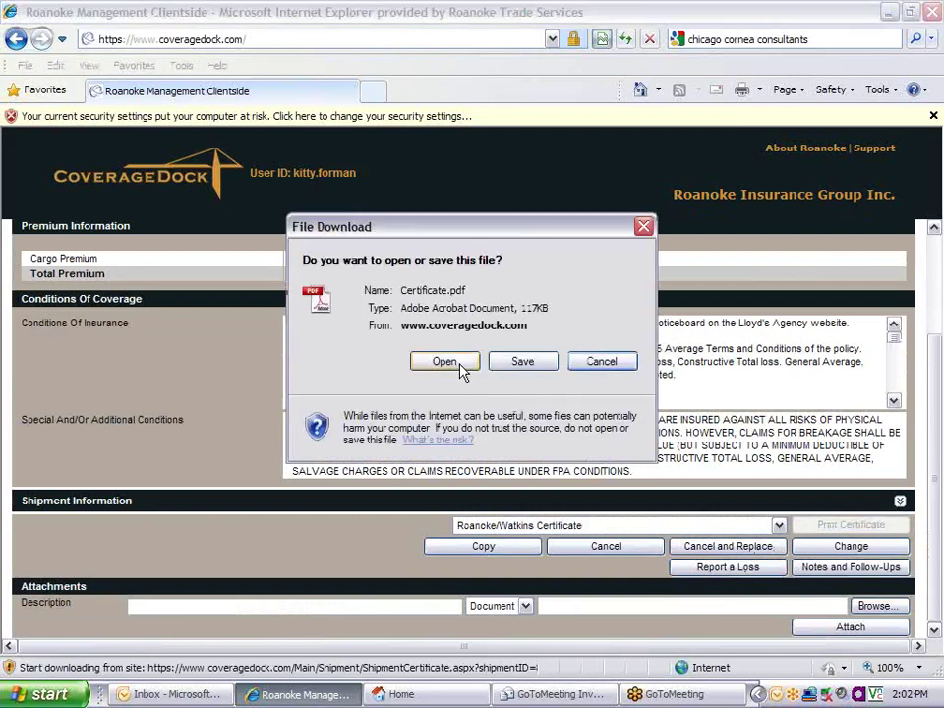
click(458, 362)
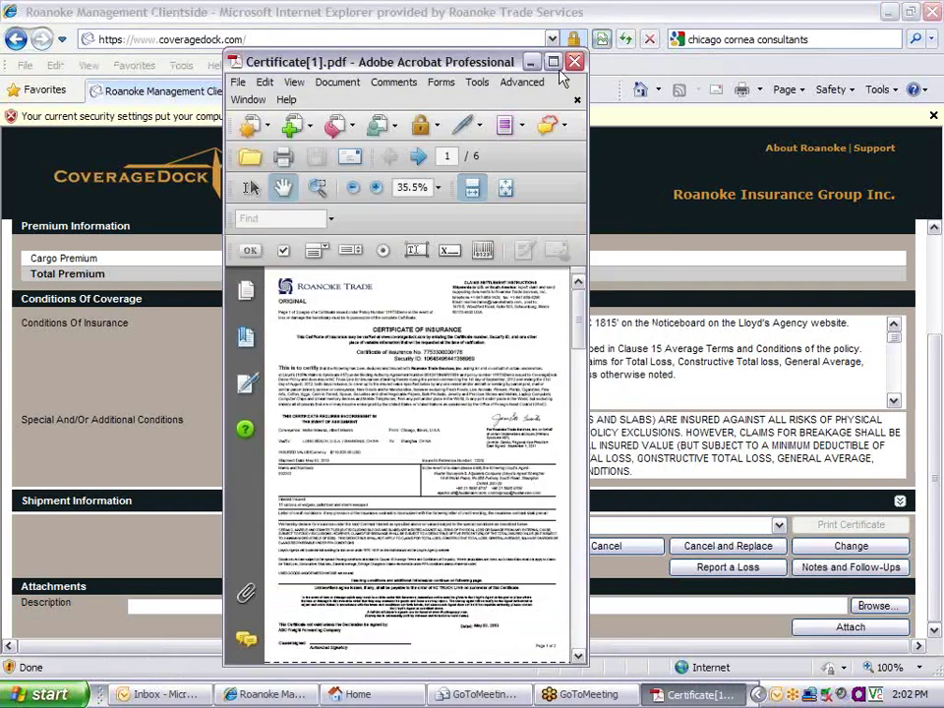
click(552, 62)
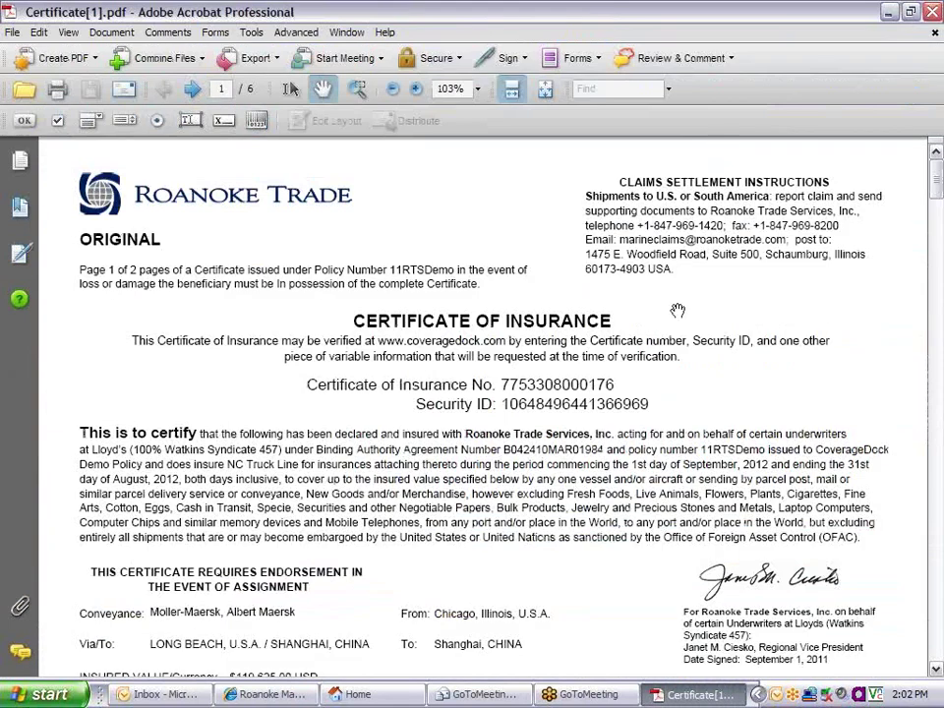
scroll(675, 322, down, 6)
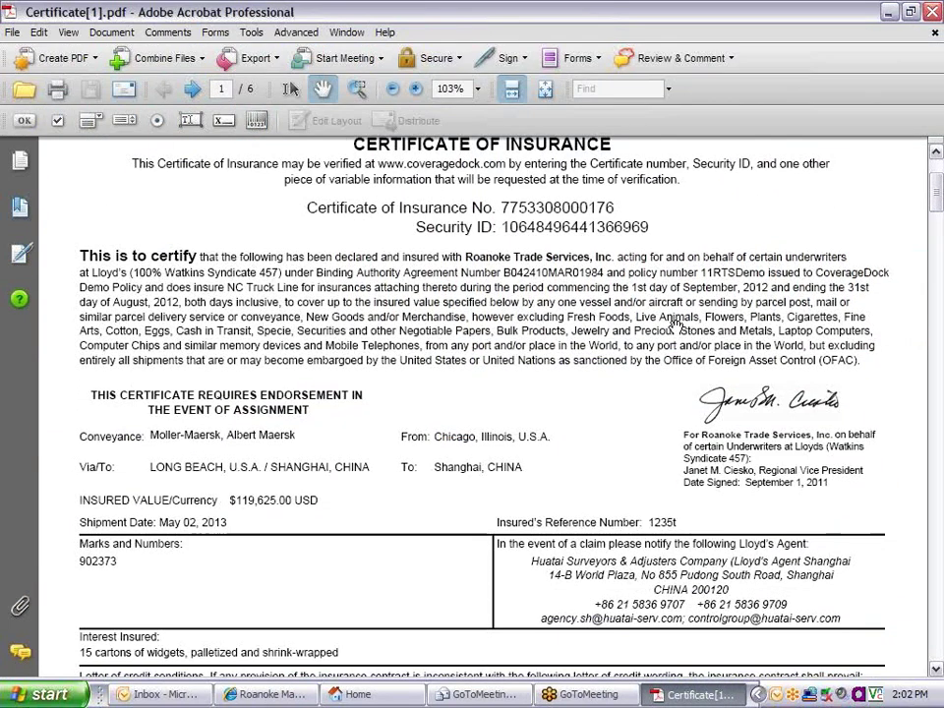
scroll(675, 327, down, 6)
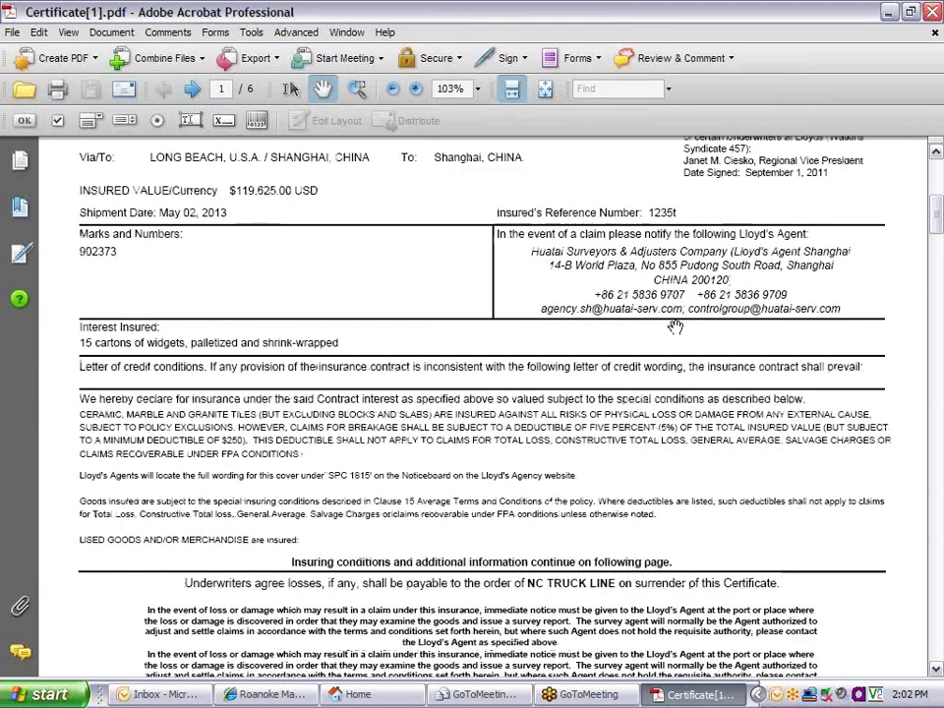
scroll(676, 327, down, 1)
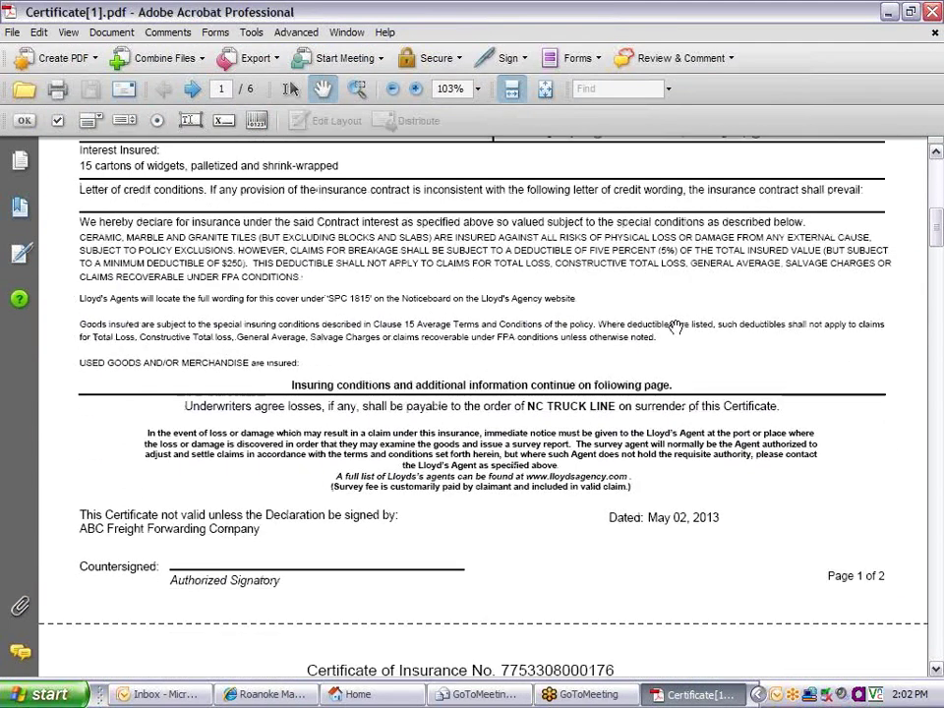
click(931, 13)
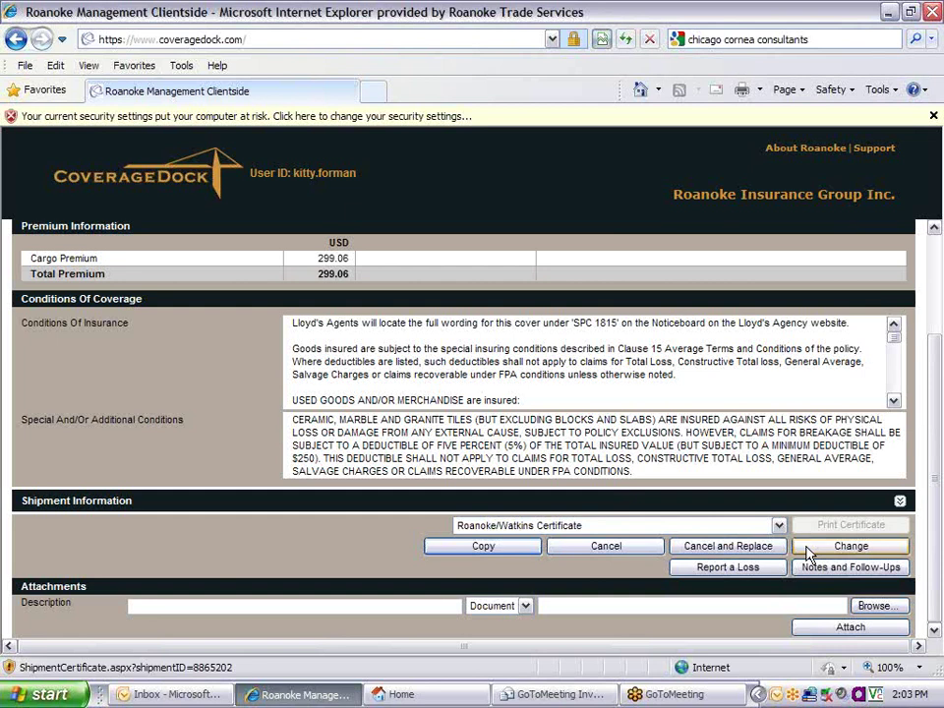
Copy the booked shipment, set the copy's commercial invoice amount to 105000000 and verify its coverage.
click(483, 546)
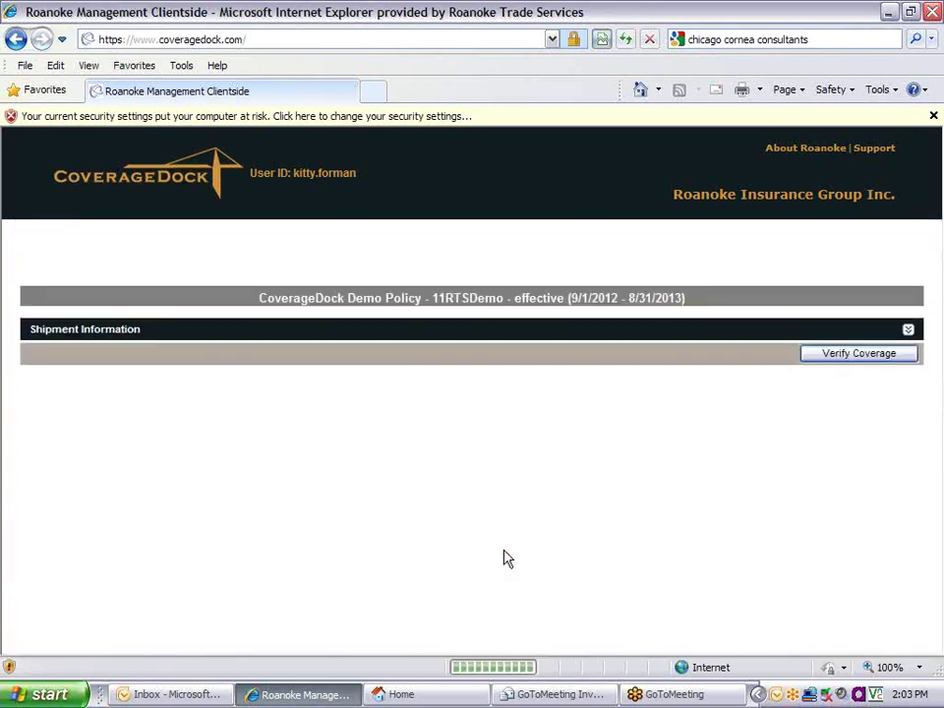
scroll(528, 495, down, 3)
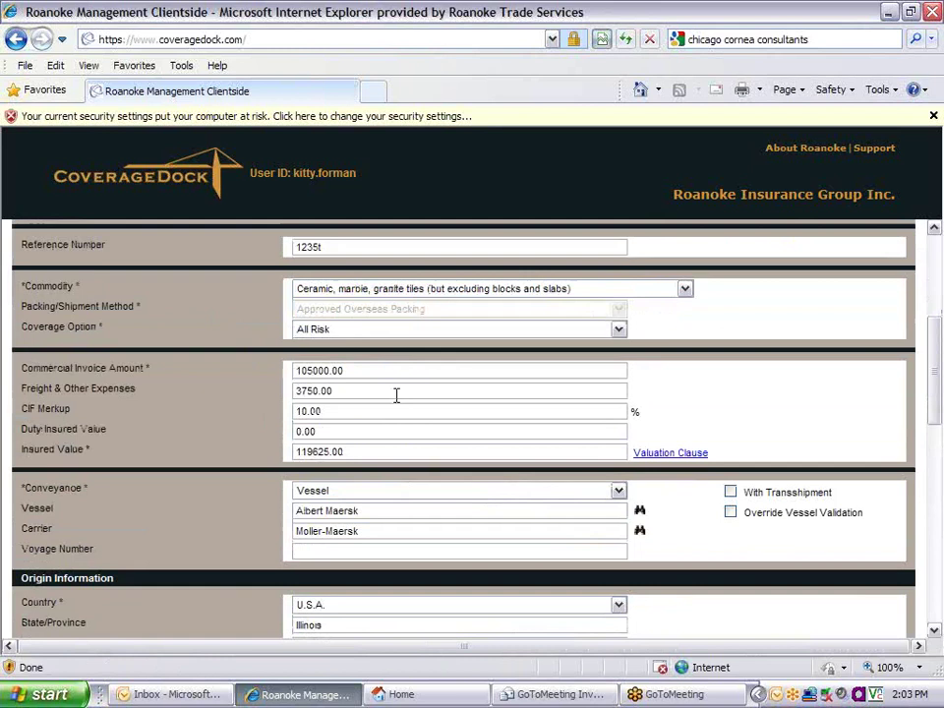
click(325, 371)
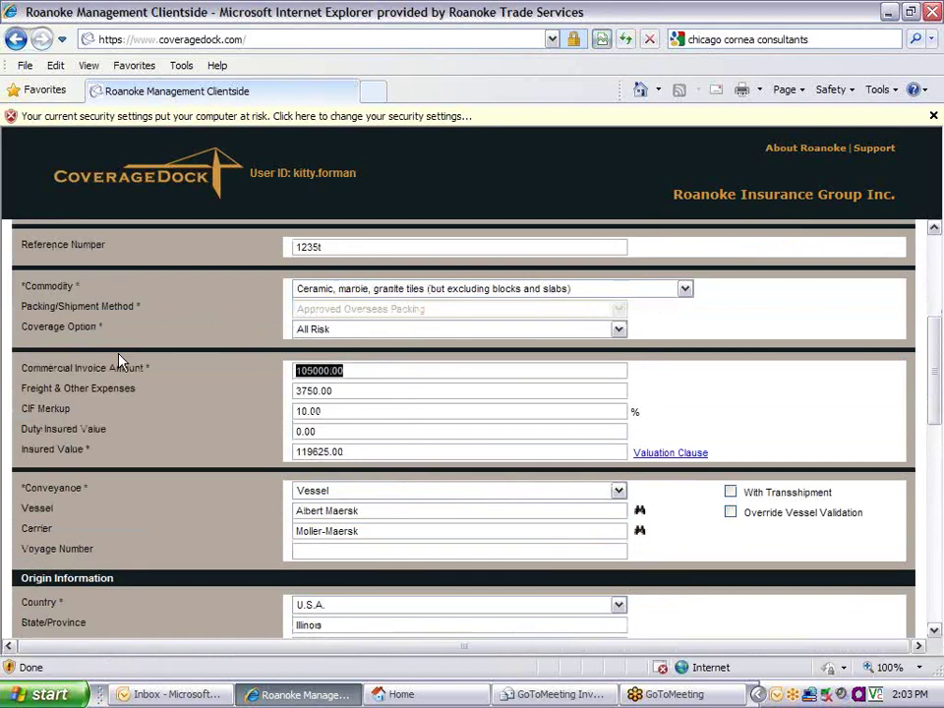
text(105000000)
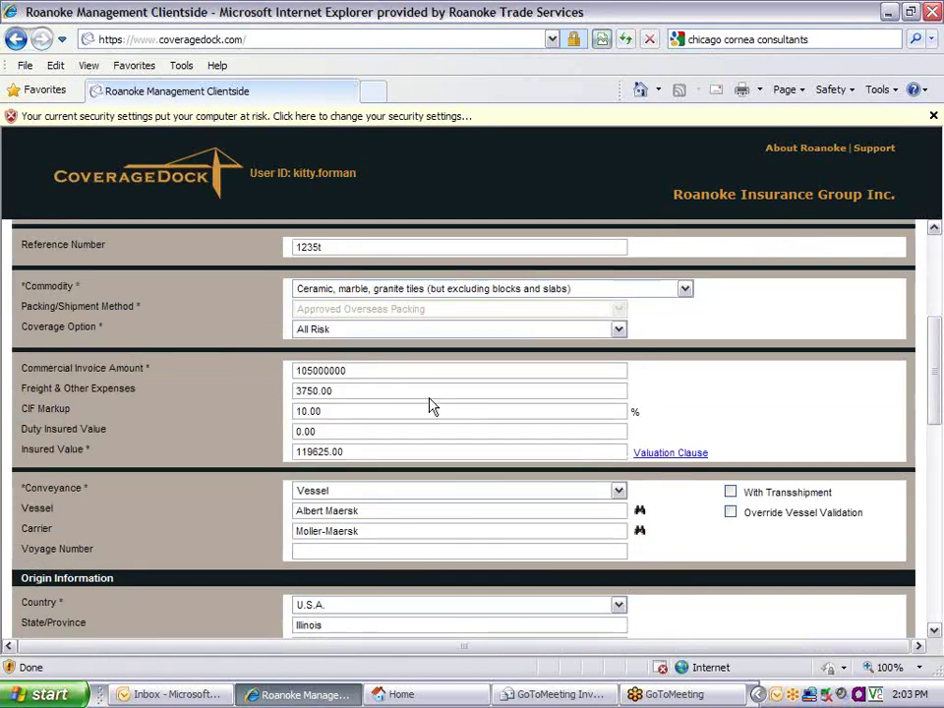
scroll(430, 406, down, 8)
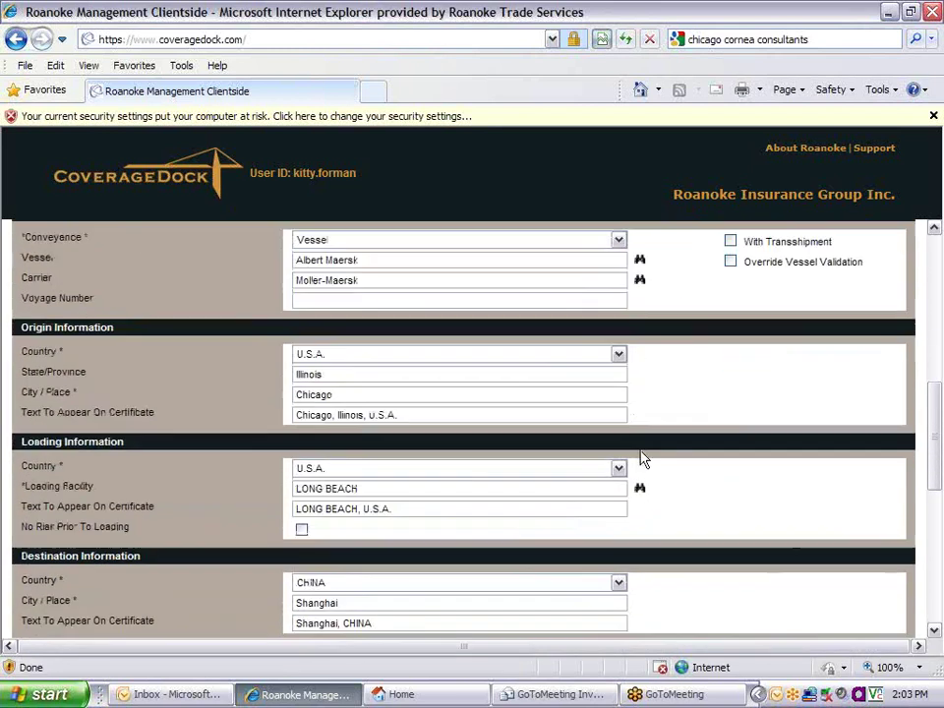
click(833, 630)
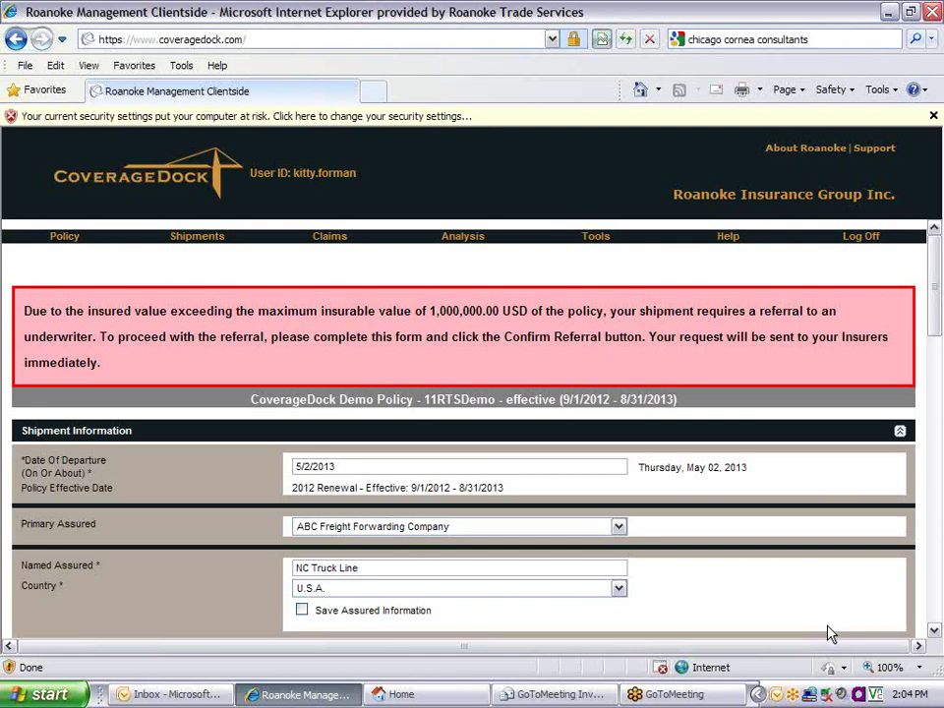
Confirm the underwriter referral for the copied shipment and look through the returned form down to its booking options.
scroll(782, 600, down, 10)
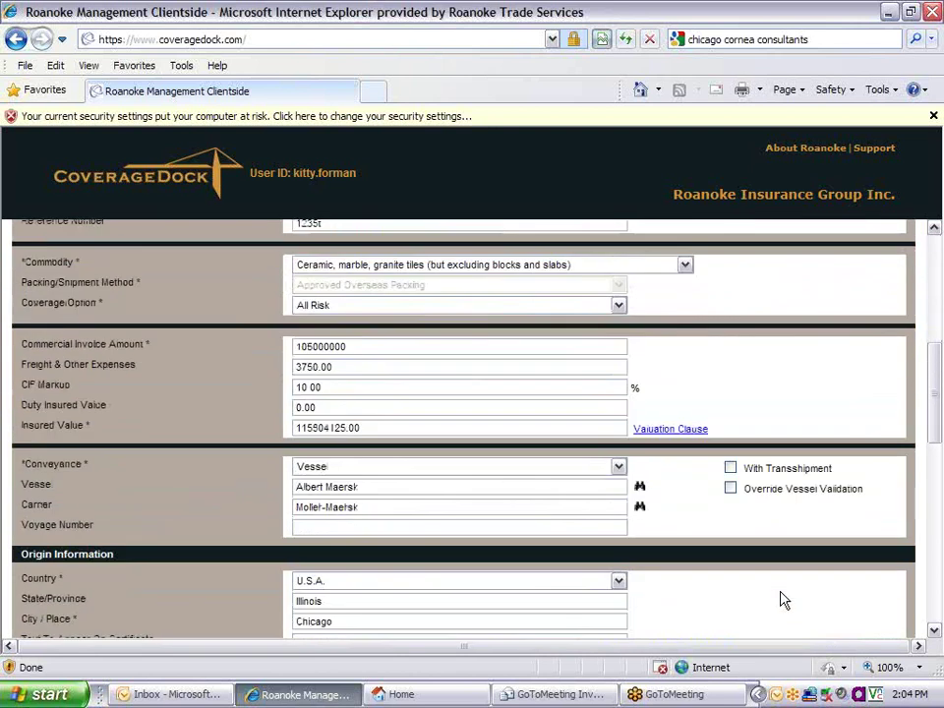
scroll(782, 600, down, 10)
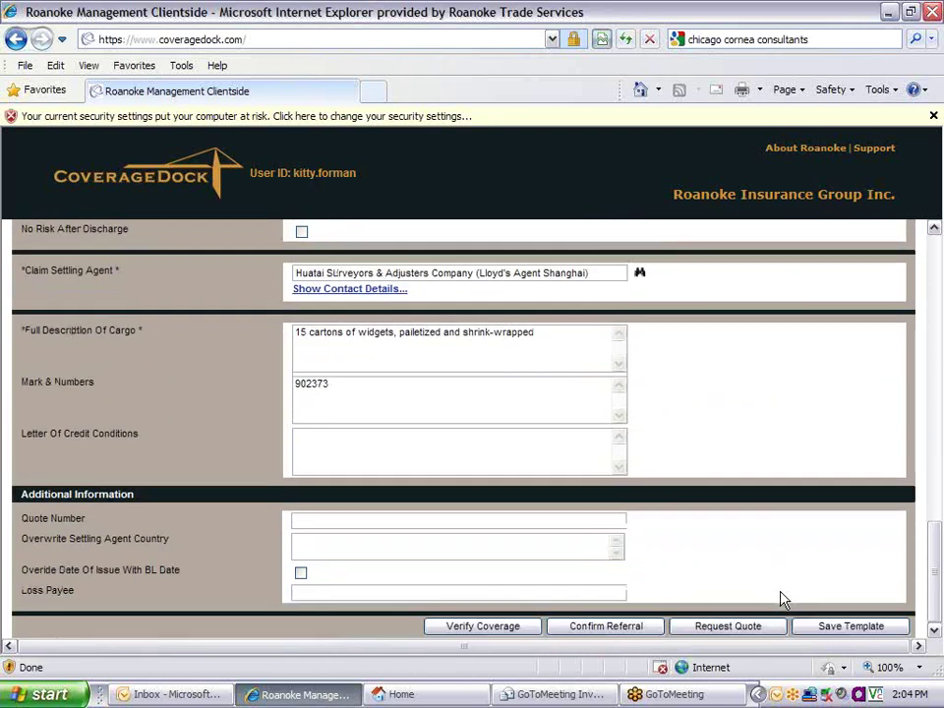
click(636, 631)
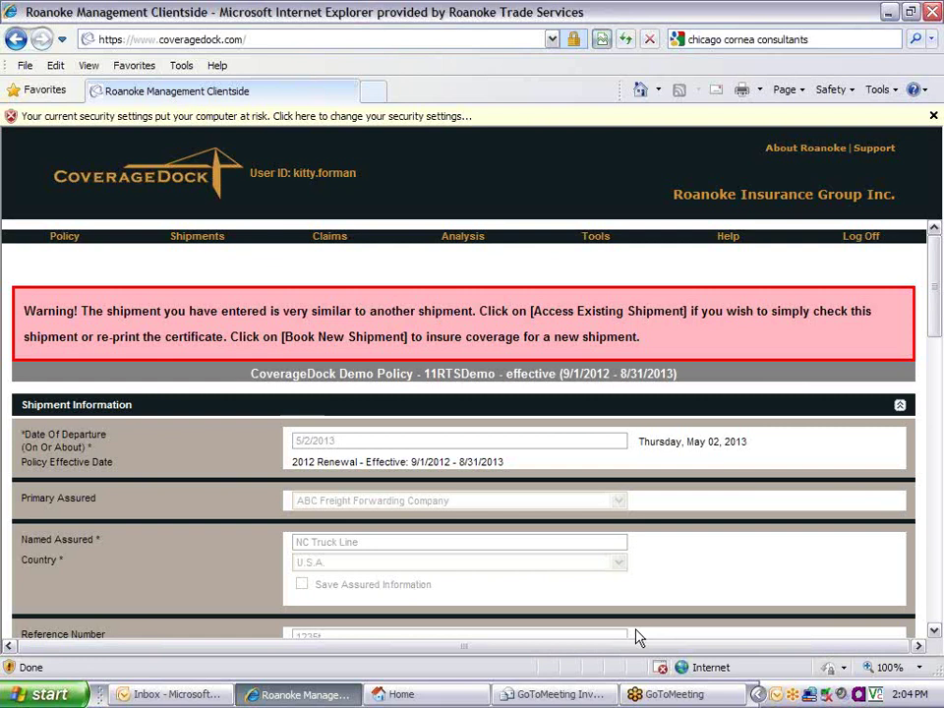
scroll(635, 637, down, 5)
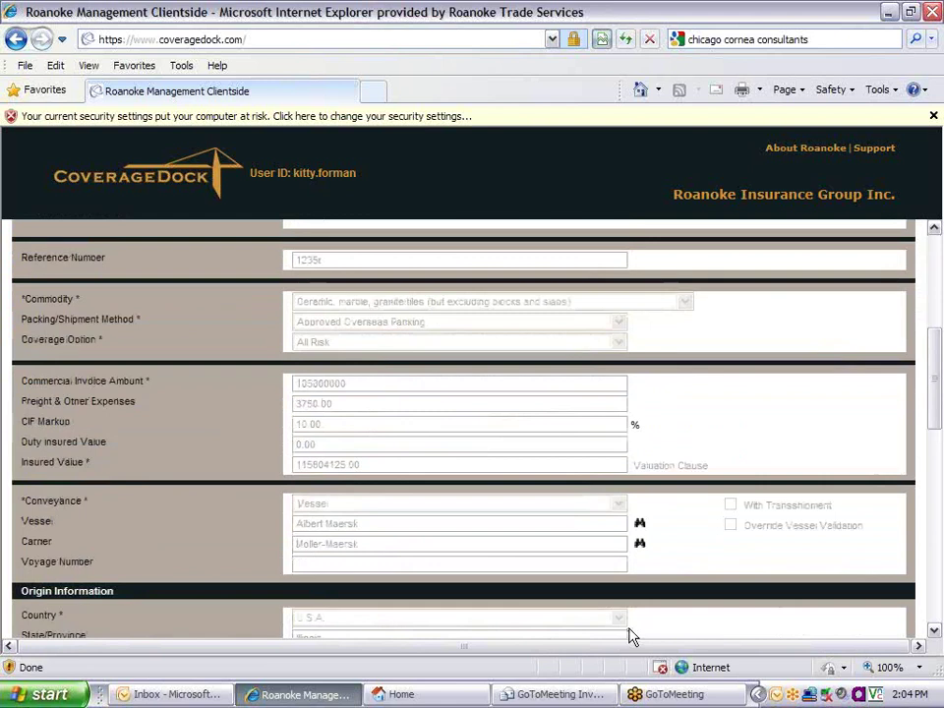
scroll(629, 637, down, 10)
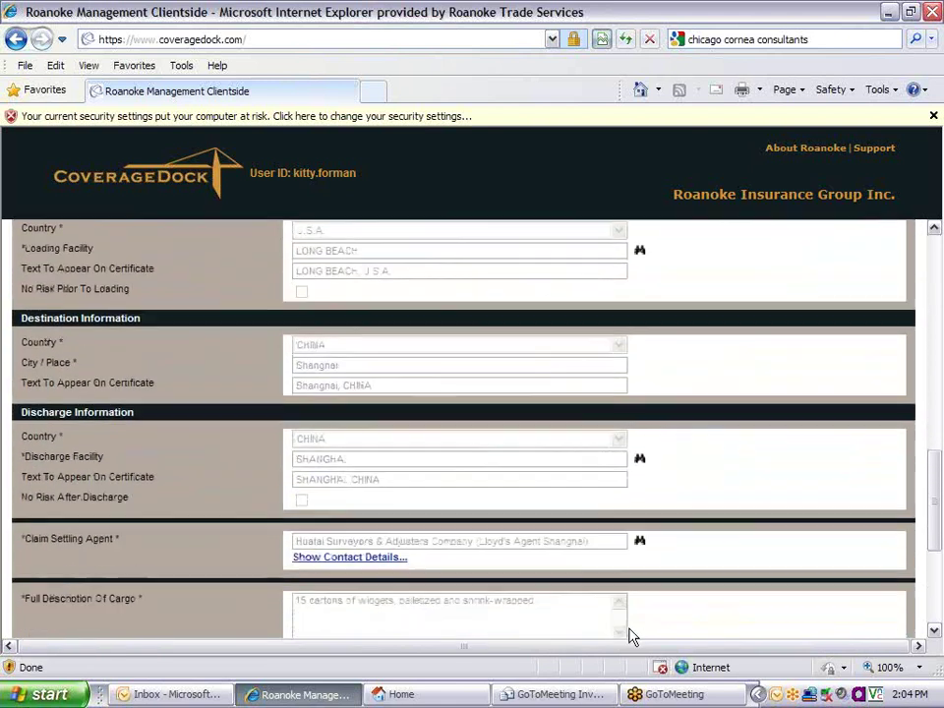
scroll(630, 638, down, 1)
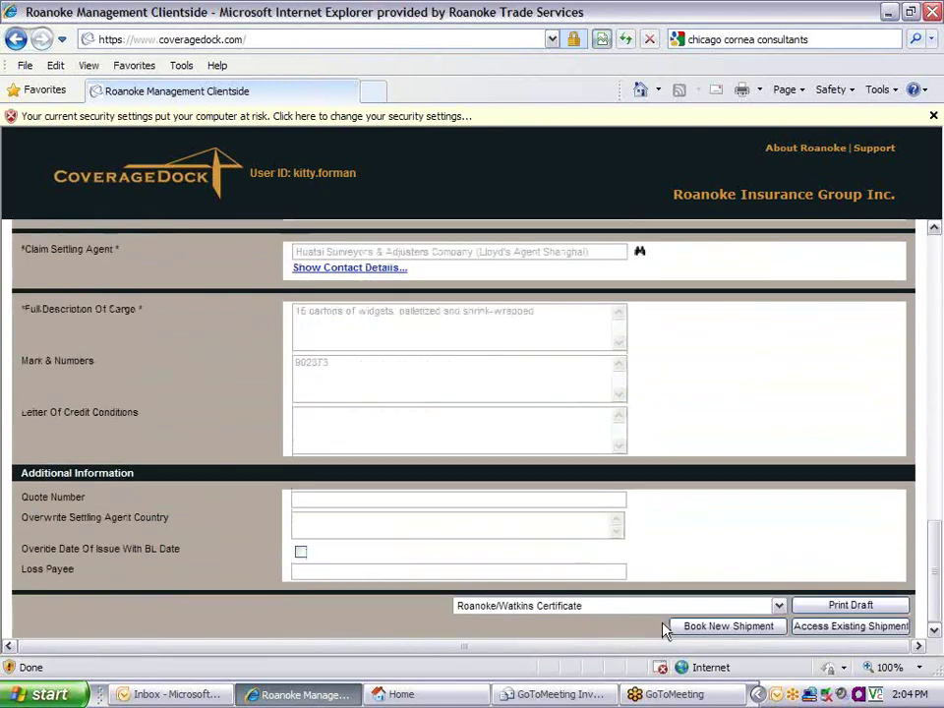
Open the shipment search and search for certificates with only the Template status selected, leaving Booked out.
scroll(706, 623, up, 4)
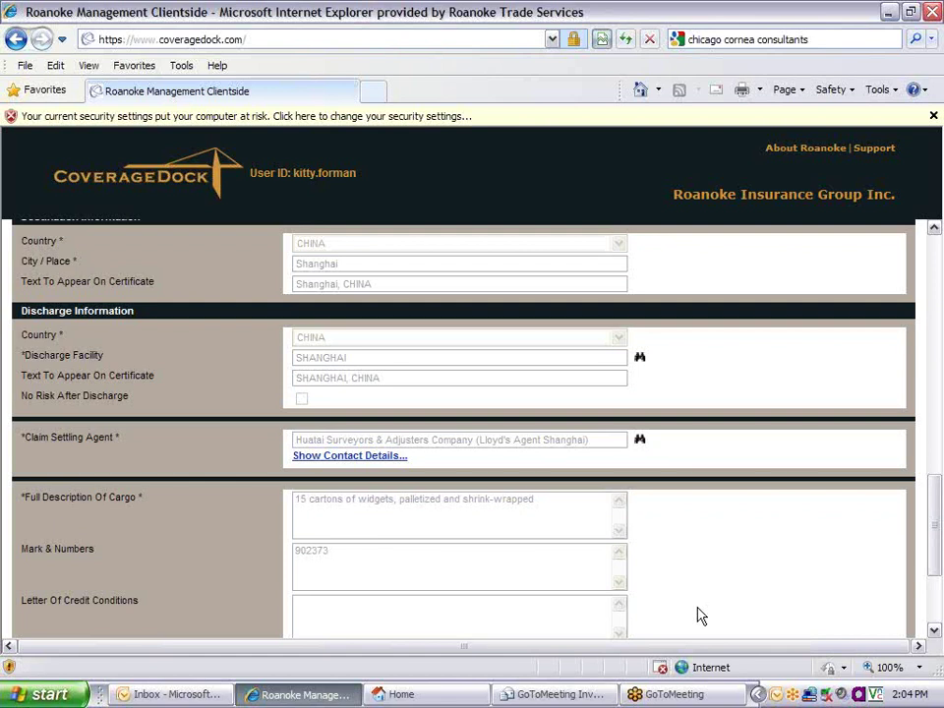
scroll(672, 603, up, 10)
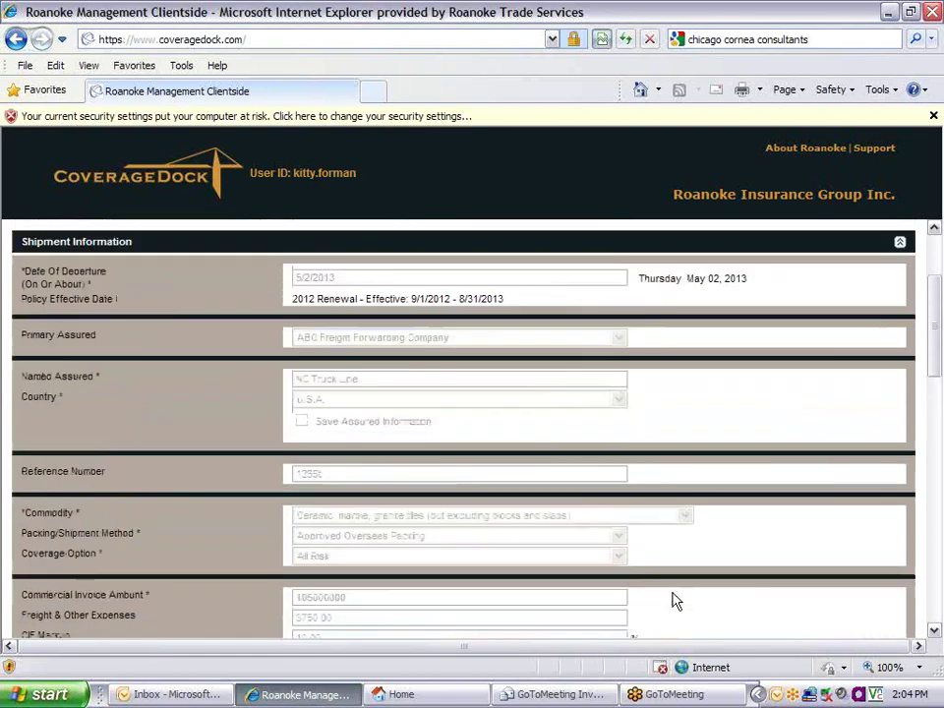
scroll(672, 603, up, 3)
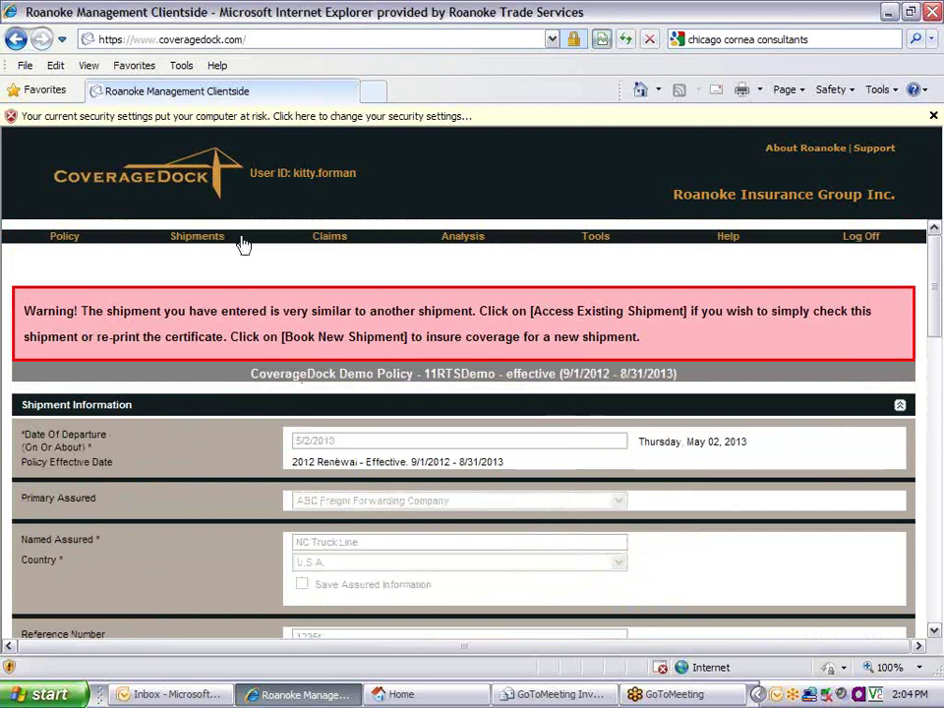
mouse_move(201, 239)
click(203, 269)
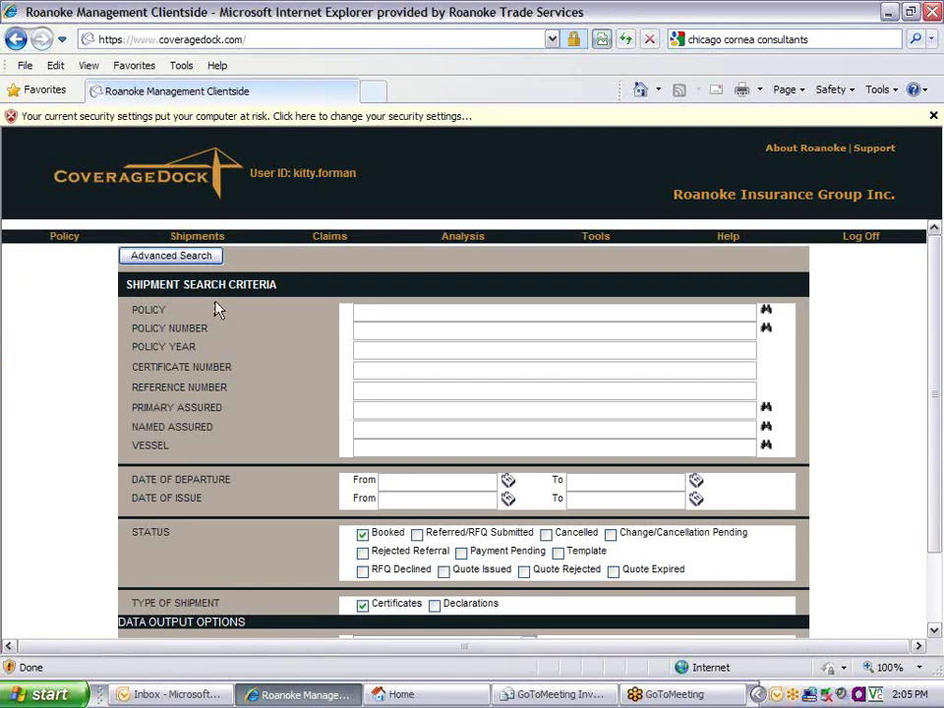
click(394, 482)
scroll(393, 482, down, 1)
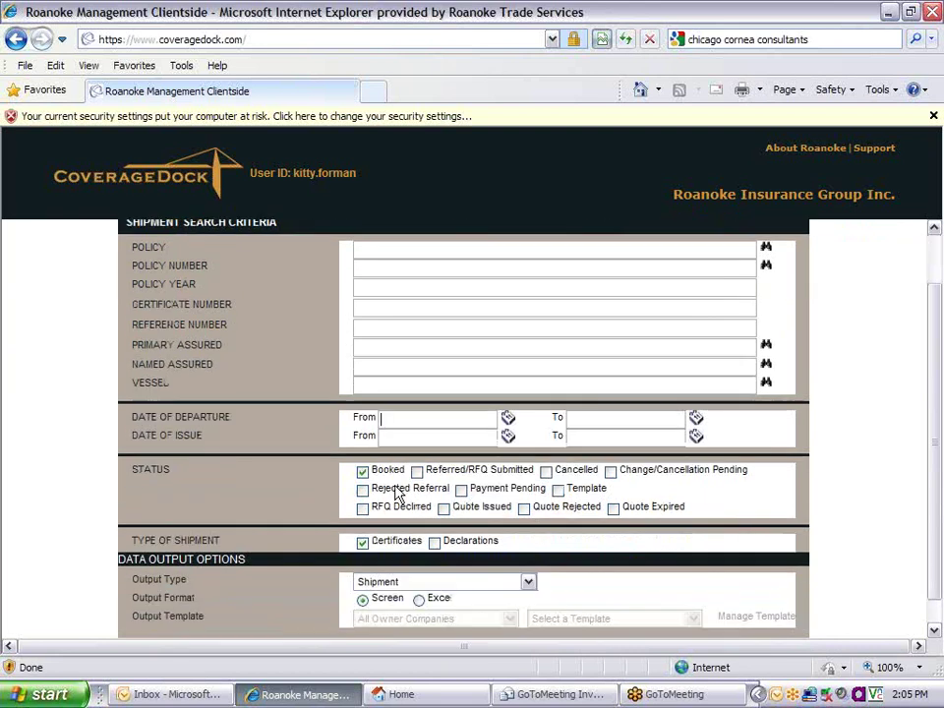
click(557, 488)
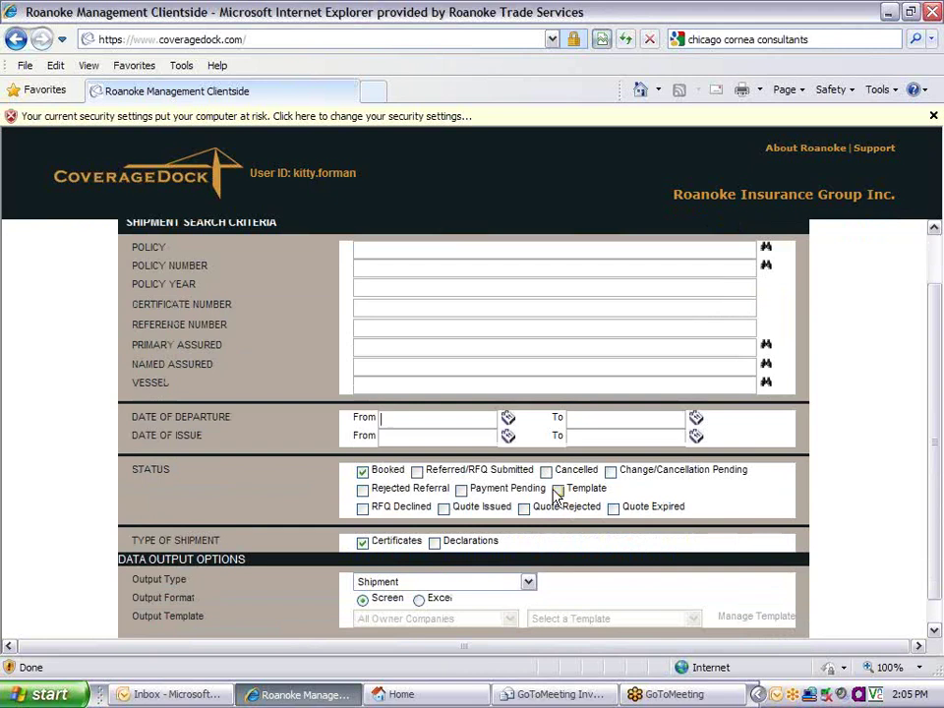
click(362, 471)
scroll(545, 553, down, 1)
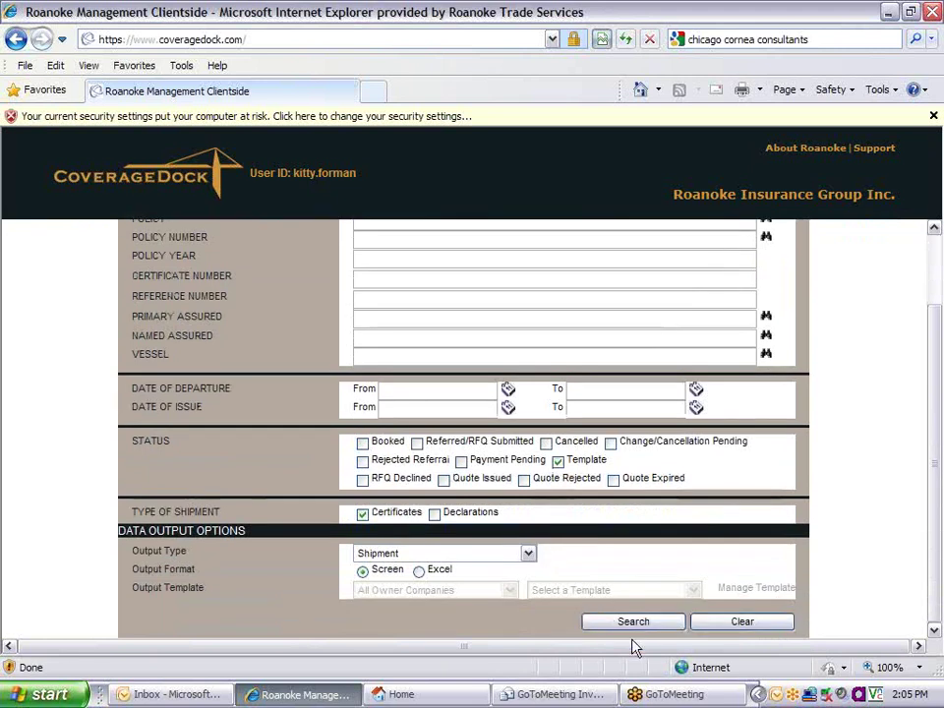
click(631, 627)
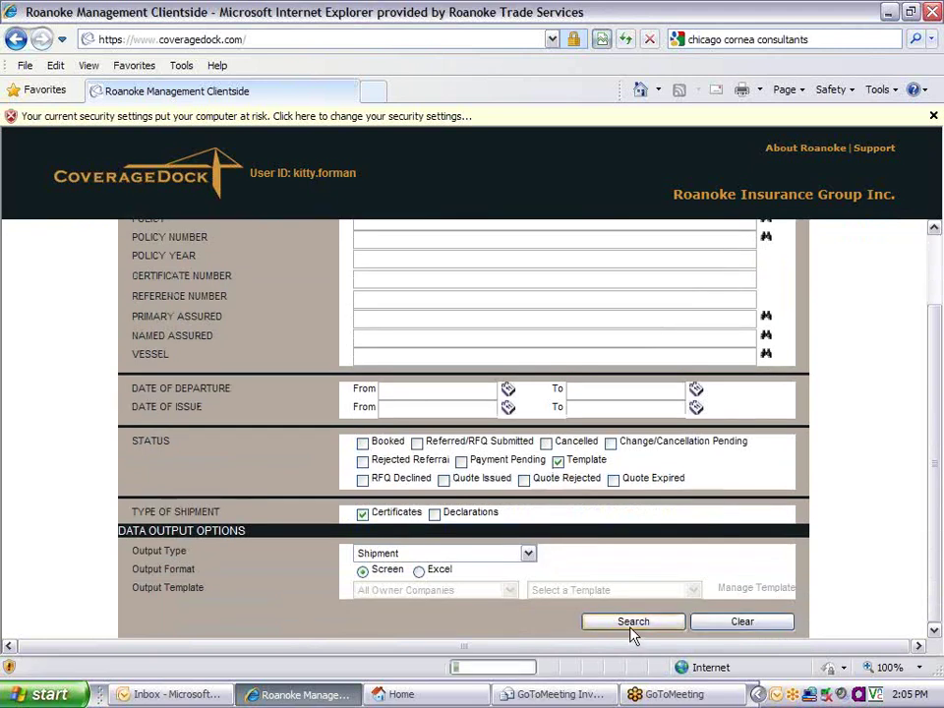